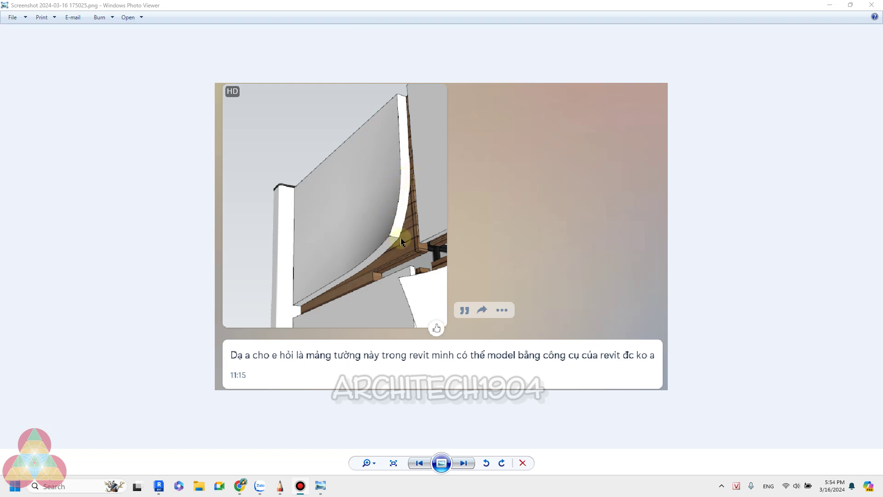
# Switch from Windows Photo Viewer back to the Revit 3D view of the curved wall
pyautogui.click(159, 487)
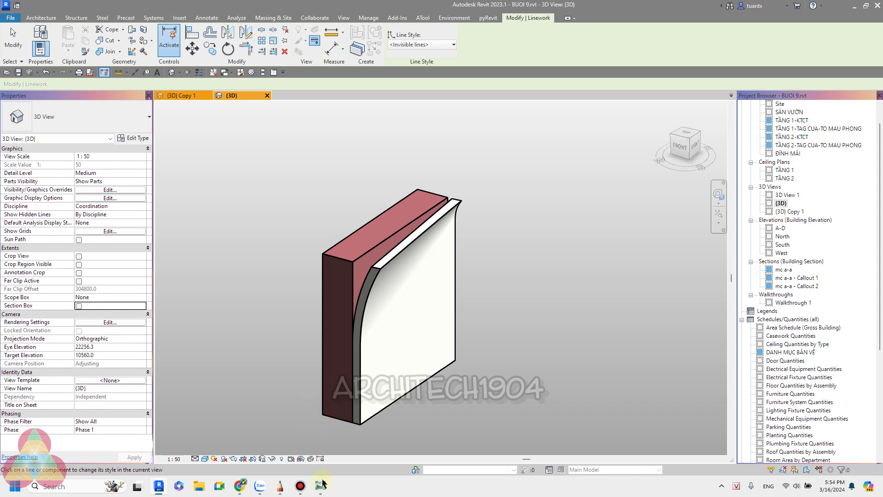
pyautogui.click(364, 449)
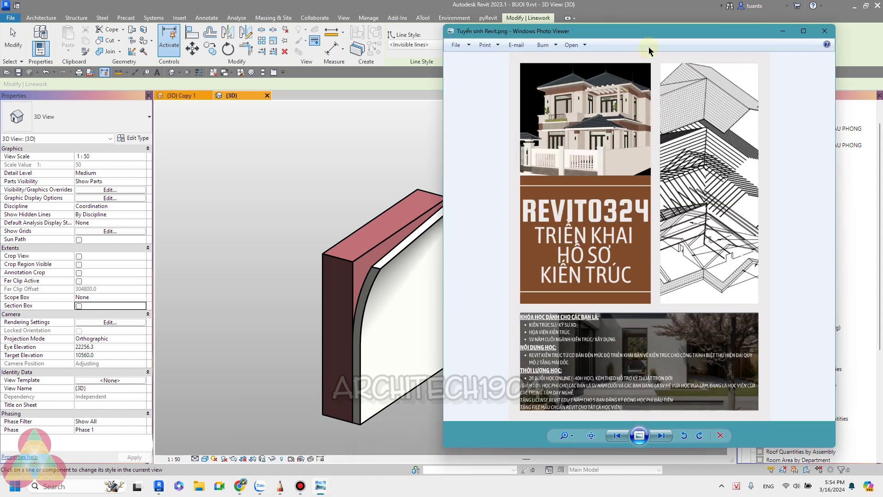
pyautogui.moveTo(653, 36); pyautogui.dragTo(536, 35)
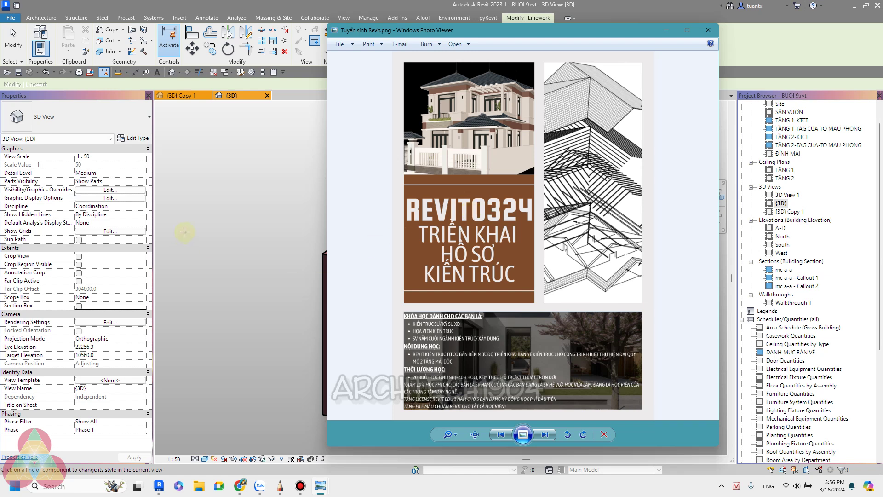
pyautogui.click(312, 6)
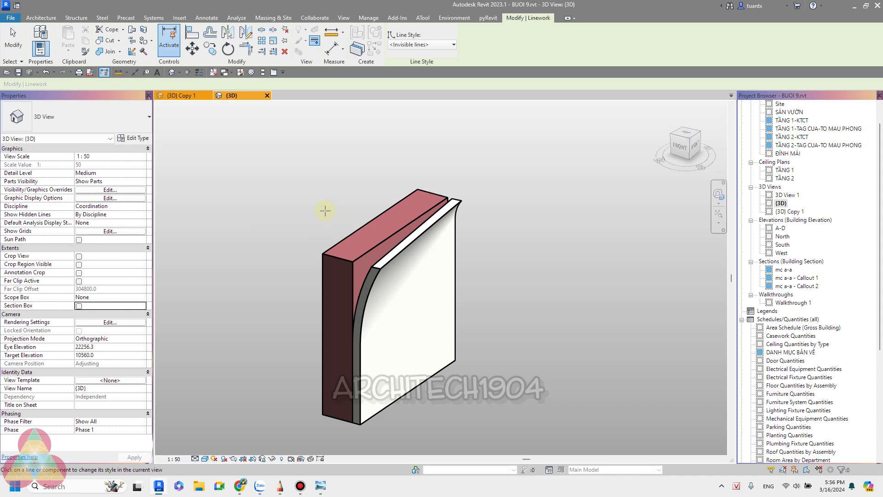
# Start the Wall tool with the Generic - 200mm basic wall type selected
pyautogui.scroll(-1, 375, 240)
pyautogui.scroll(-1, 376, 251)
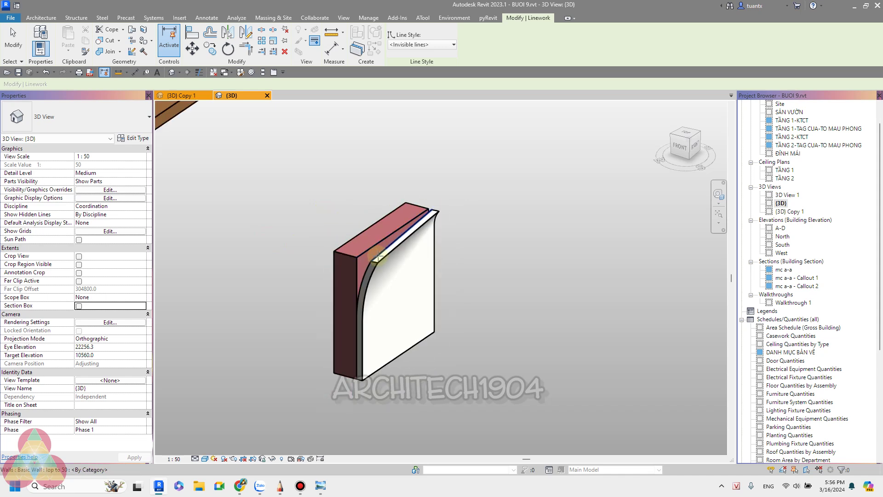
pyautogui.moveTo(394, 296)
pyautogui.keyDown('shift'); pyautogui.mouseDown(button='middle')
pyautogui.moveTo(481, 310)
pyautogui.moveTo(403, 305)
pyautogui.mouseUp(button='middle'); pyautogui.keyUp('shift')
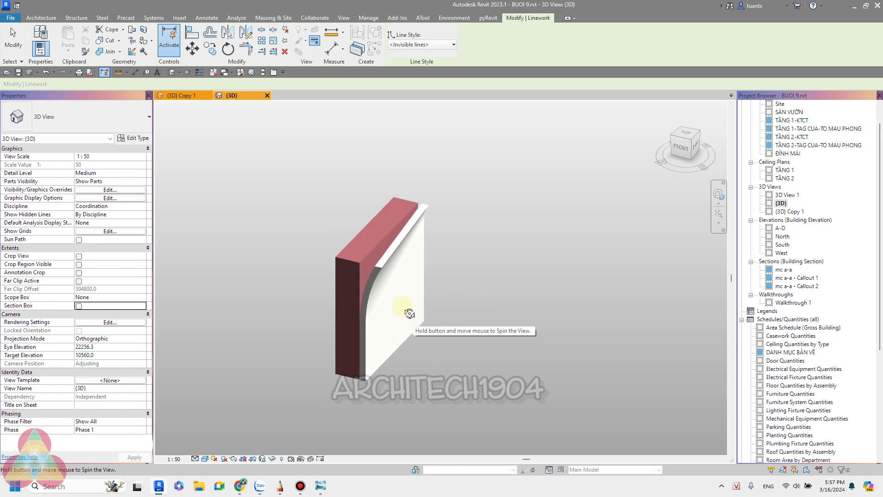
pyautogui.click(269, 18)
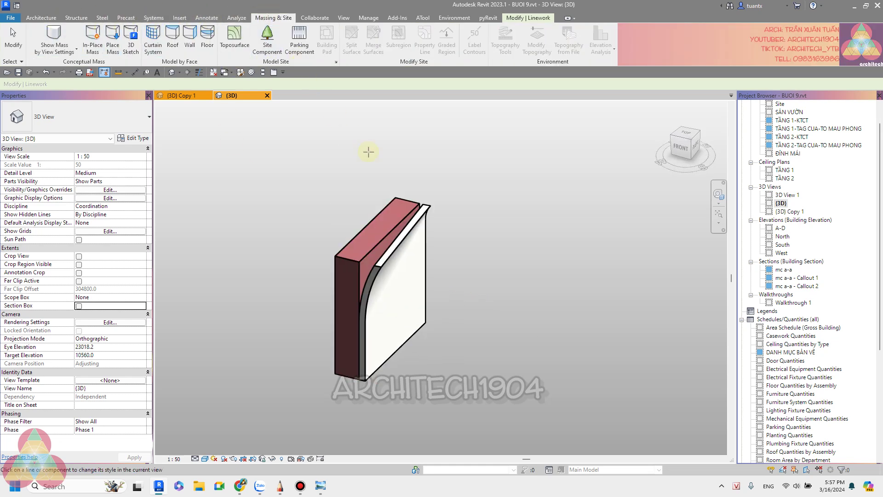
pyautogui.moveTo(400, 208)
pyautogui.keyDown('shift'); pyautogui.mouseDown(button='middle')
pyautogui.moveTo(357, 235)
pyautogui.moveTo(331, 216)
pyautogui.mouseUp(button='middle'); pyautogui.keyUp('shift')
pyautogui.click(41, 17)
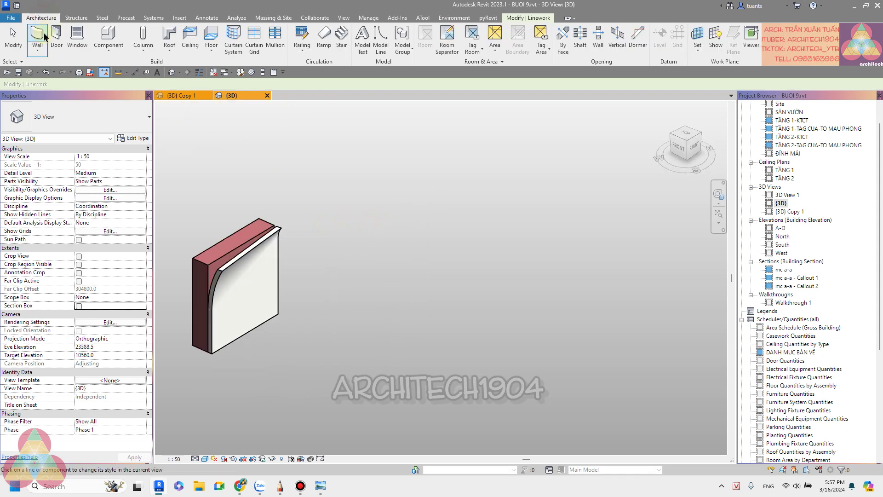
pyautogui.click(38, 37)
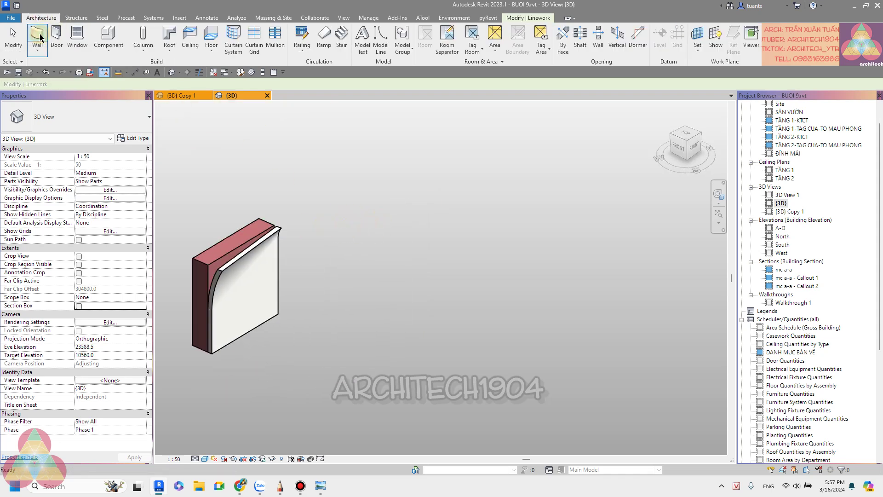
pyautogui.click(72, 120)
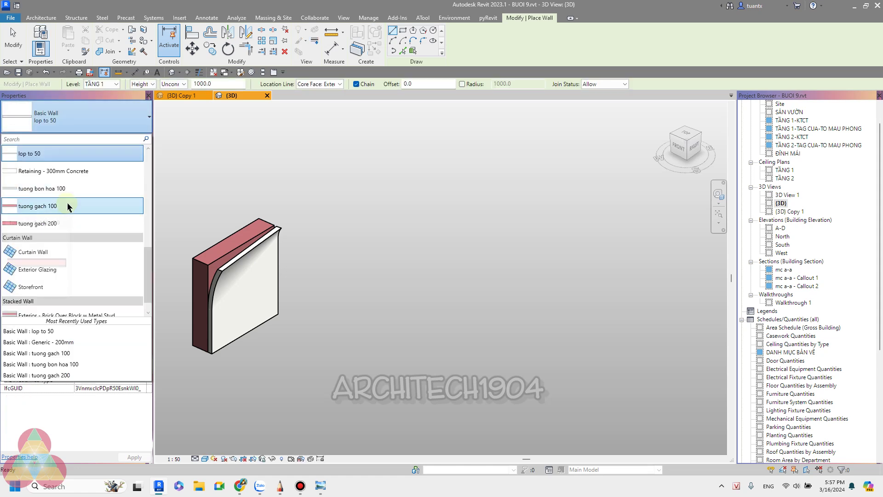
pyautogui.scroll(3, 68, 206)
pyautogui.scroll(2, 67, 207)
pyautogui.click(52, 190)
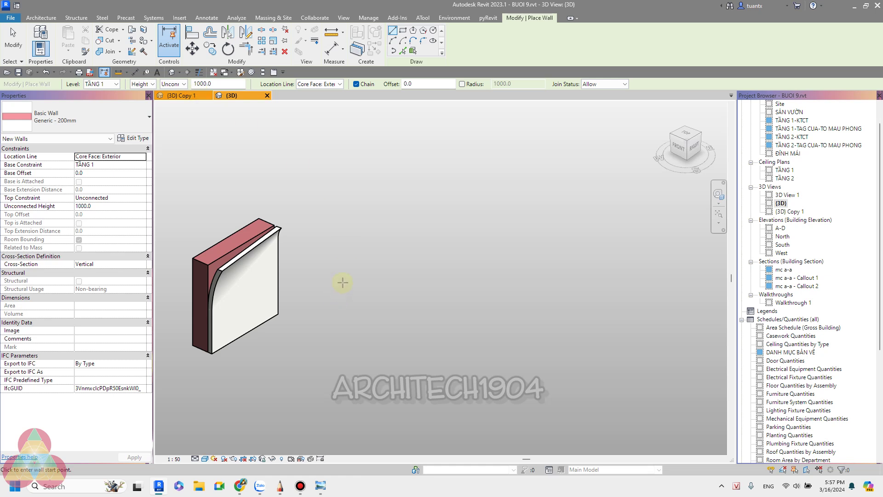
# Place the wall from a start point with a 1000 length, then end the wall chain
pyautogui.click(362, 273)
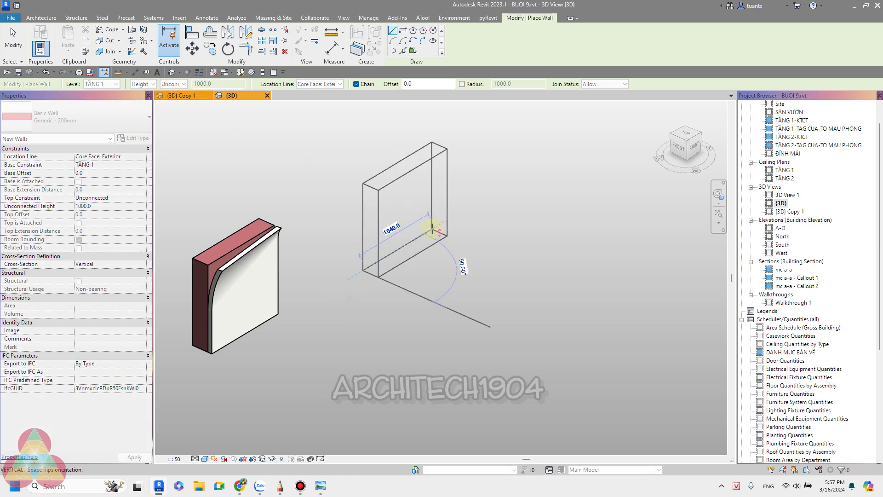
pyautogui.write('1000')
pyautogui.press('Return')
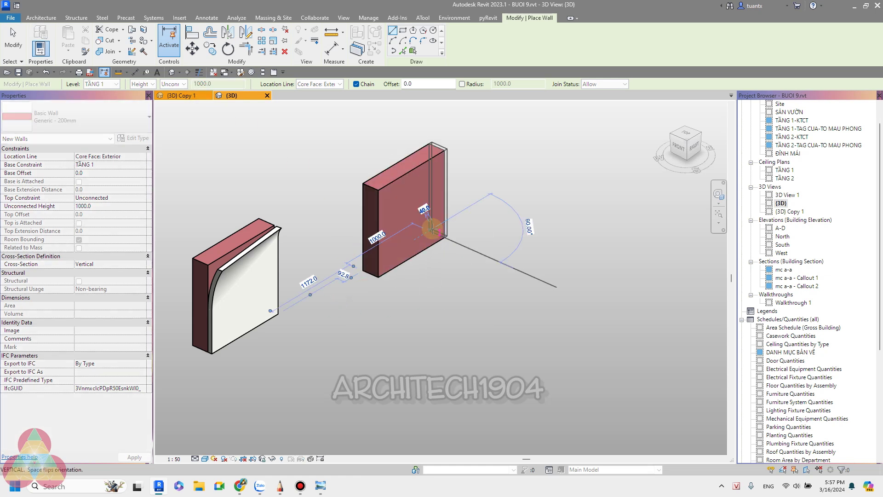
pyautogui.scroll(2, 502, 220)
pyautogui.scroll(1, 460, 267)
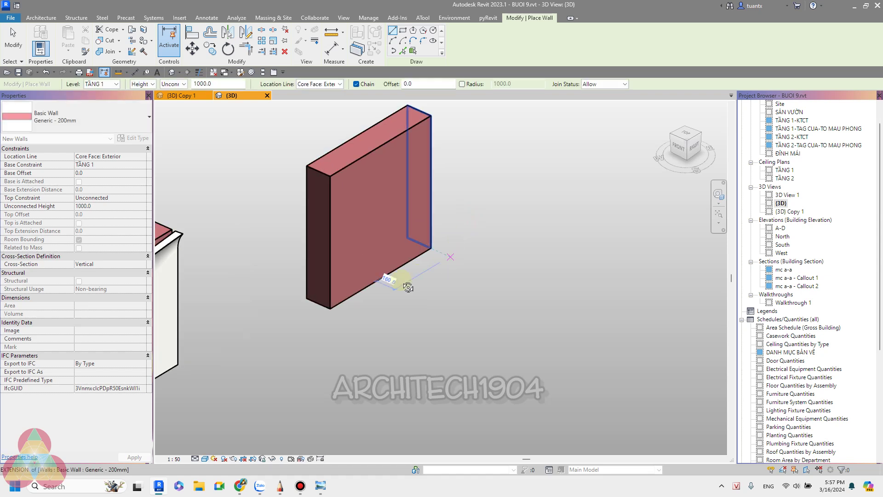
pyautogui.keyDown('shift'); pyautogui.moveTo(408, 287); pyautogui.dragTo(418, 181, button='middle'); pyautogui.keyUp('shift')
pyautogui.press('Escape')
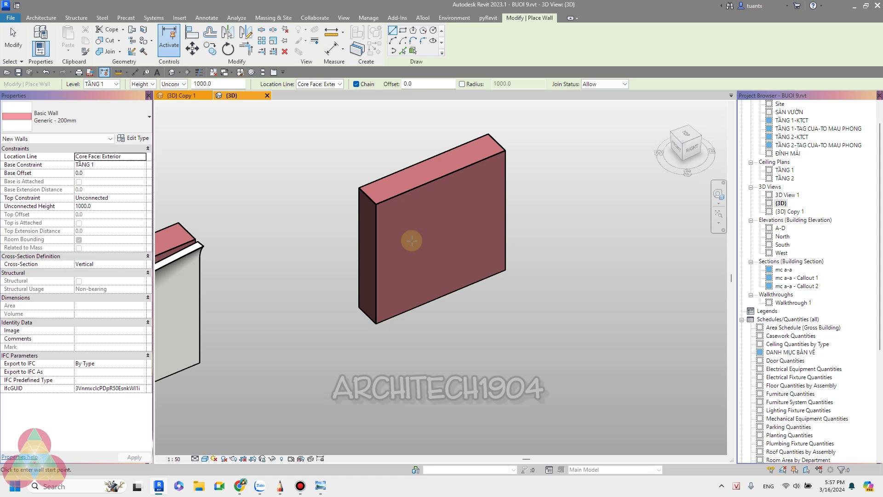
# Show mass forms and floors, then create an in-place mass named 'mảng tường trang trí'
pyautogui.click(273, 17)
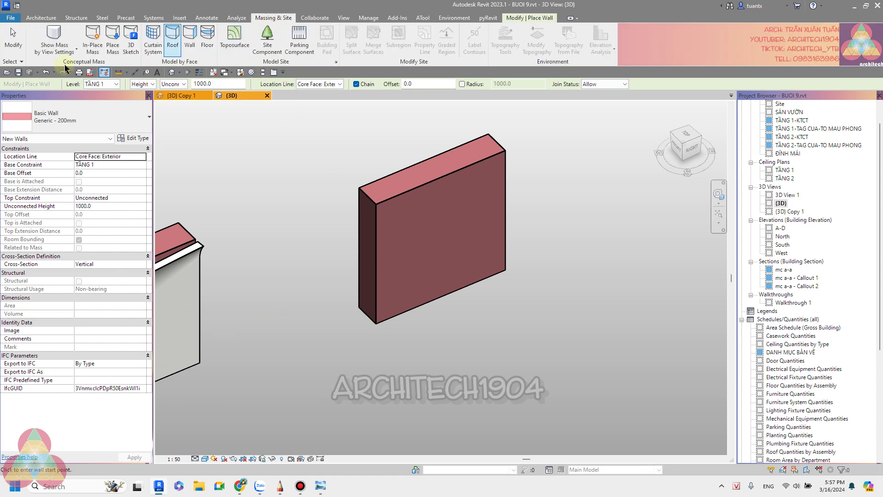
pyautogui.click(76, 48)
pyautogui.click(55, 69)
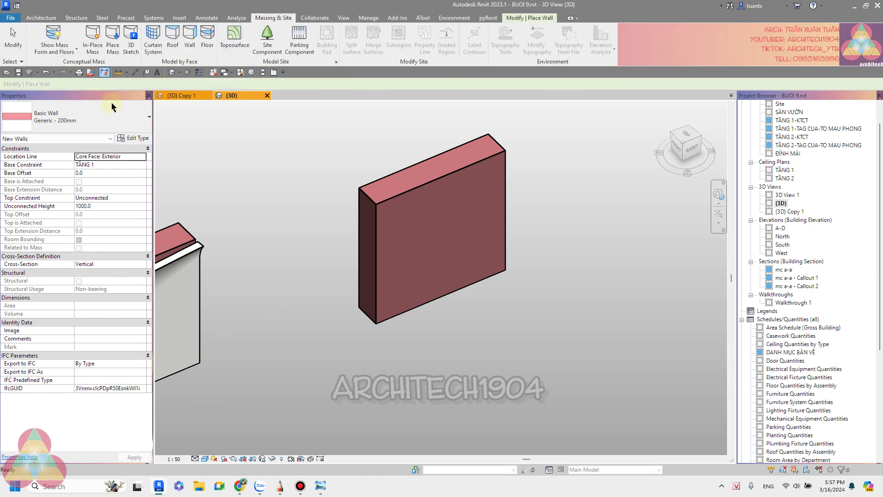
pyautogui.click(92, 35)
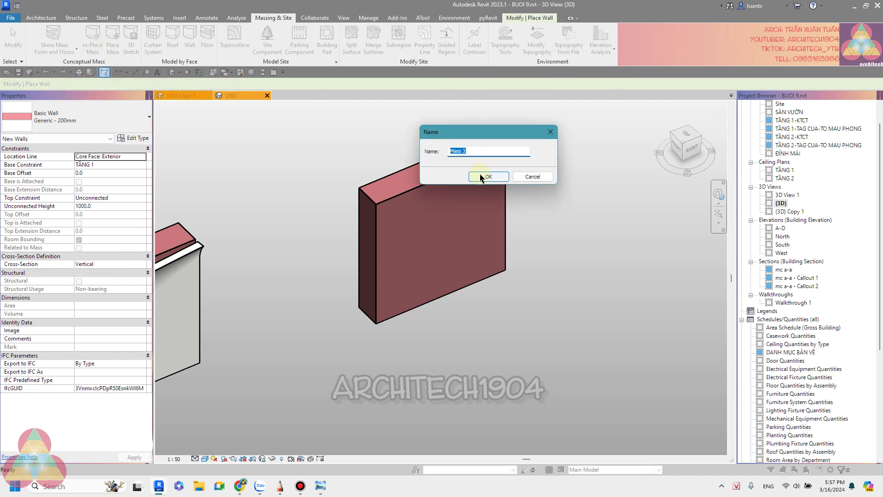
pyautogui.write('mảng t')
pyautogui.write('ường trang trí')
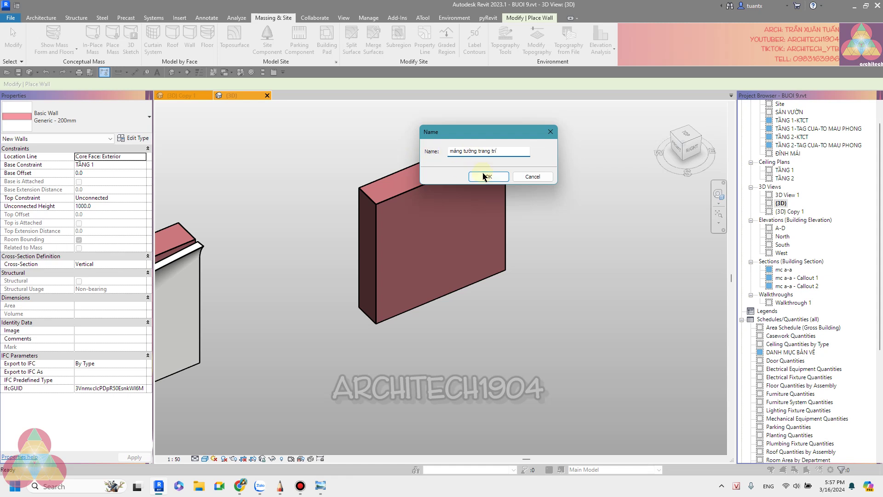
pyautogui.click(488, 177)
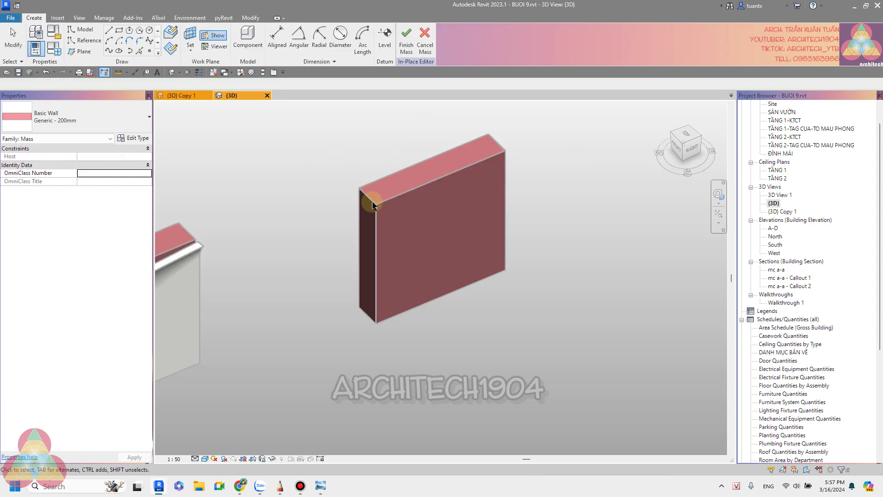
pyautogui.press('Escape')
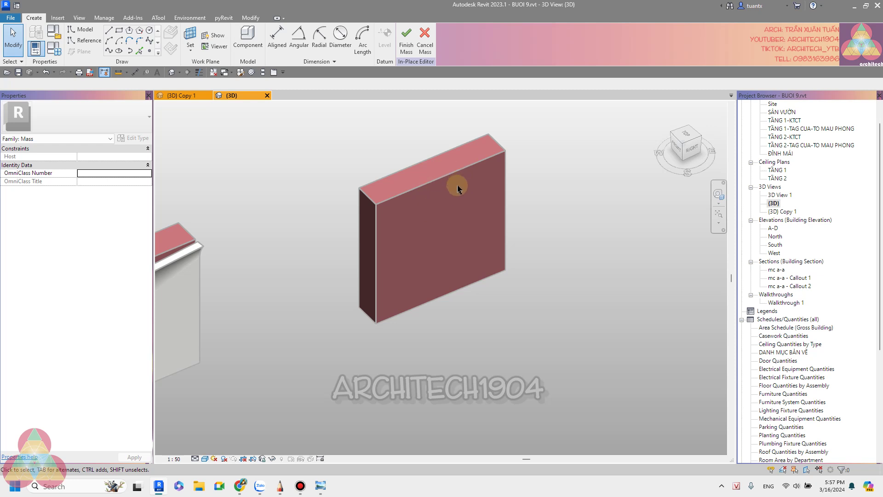
pyautogui.moveTo(477, 302)
pyautogui.keyDown('shift'); pyautogui.mouseDown(button='middle')
pyautogui.moveTo(509, 290)
pyautogui.moveTo(434, 265)
pyautogui.mouseUp(button='middle'); pyautogui.keyUp('shift')
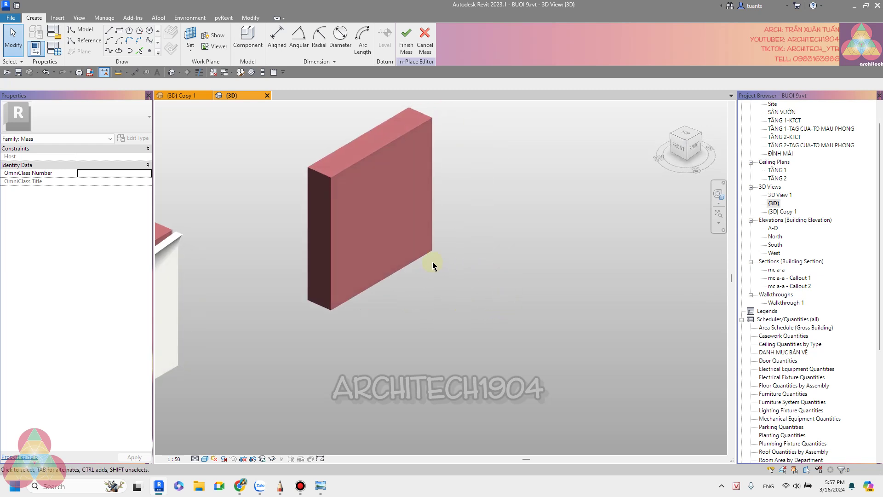
pyautogui.scroll(-1, 397, 296)
pyautogui.scroll(3, 396, 296)
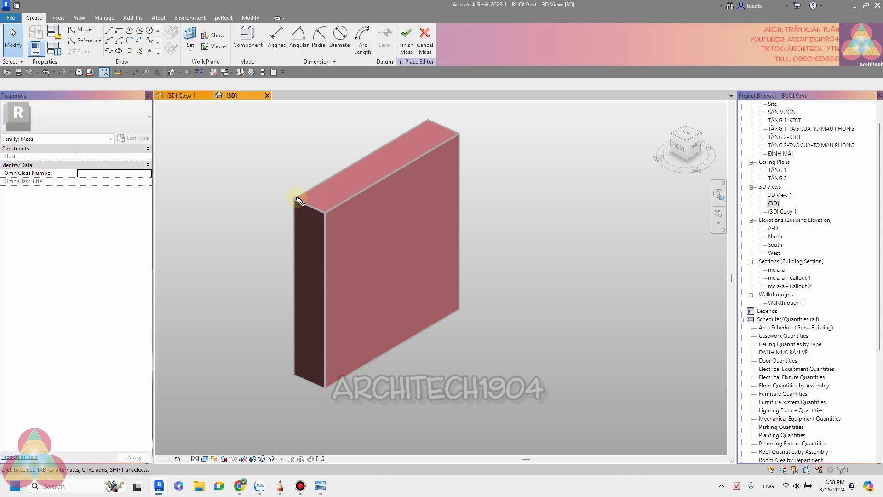
pyautogui.moveTo(303, 208)
pyautogui.mouseDown()
pyautogui.moveTo(353, 227)
pyautogui.moveTo(324, 386)
pyautogui.mouseUp()
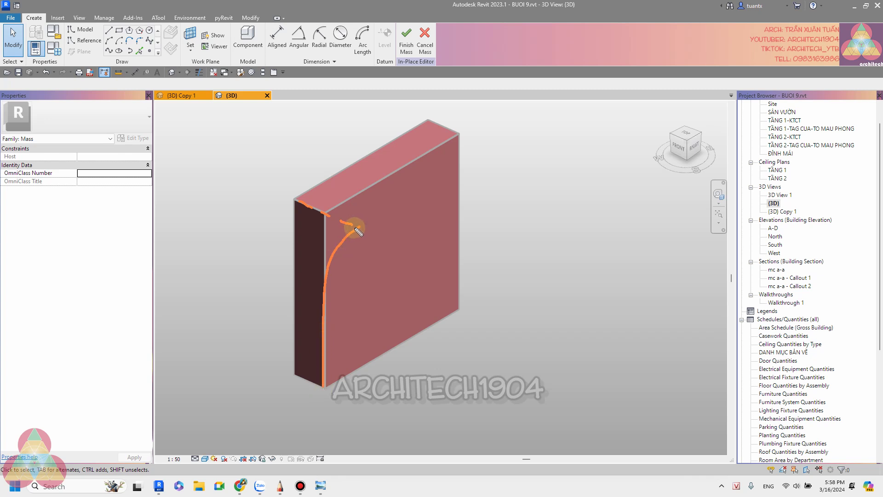
pyautogui.moveTo(358, 231); pyautogui.dragTo(360, 227)
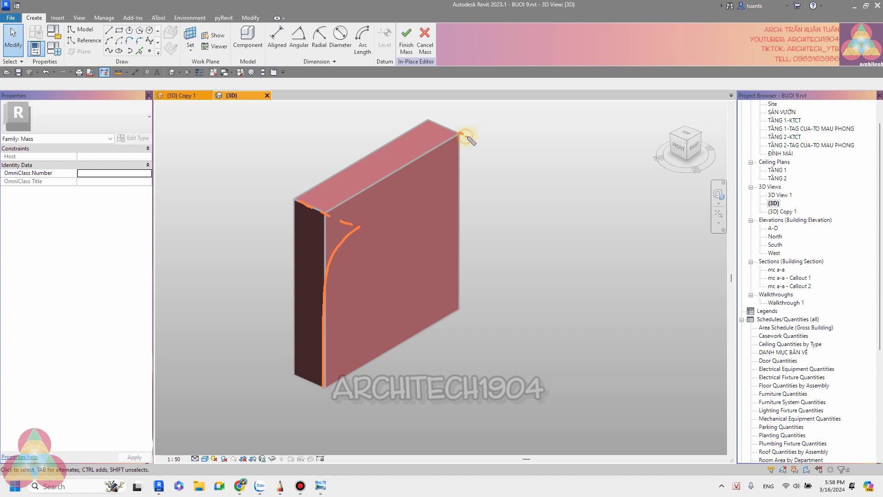
pyautogui.moveTo(462, 160); pyautogui.dragTo(458, 308)
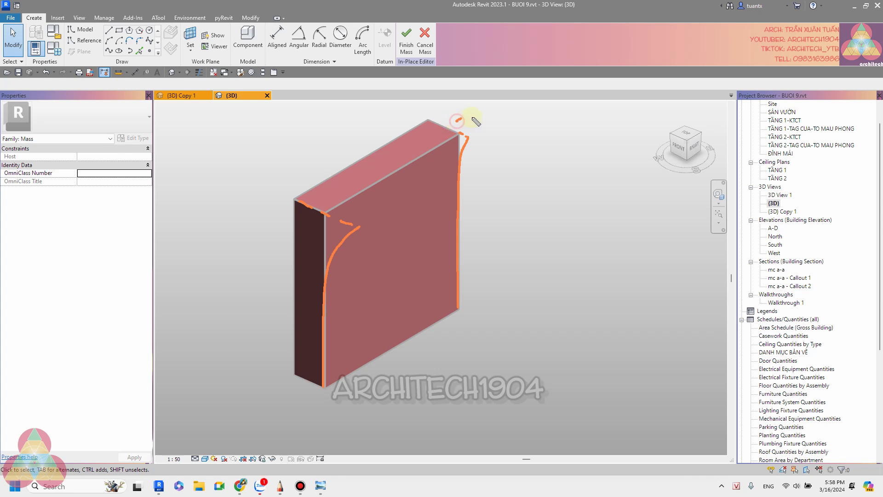
pyautogui.moveTo(487, 170)
pyautogui.mouseDown()
pyautogui.moveTo(450, 174)
pyautogui.moveTo(430, 143)
pyautogui.moveTo(454, 130)
pyautogui.mouseUp()
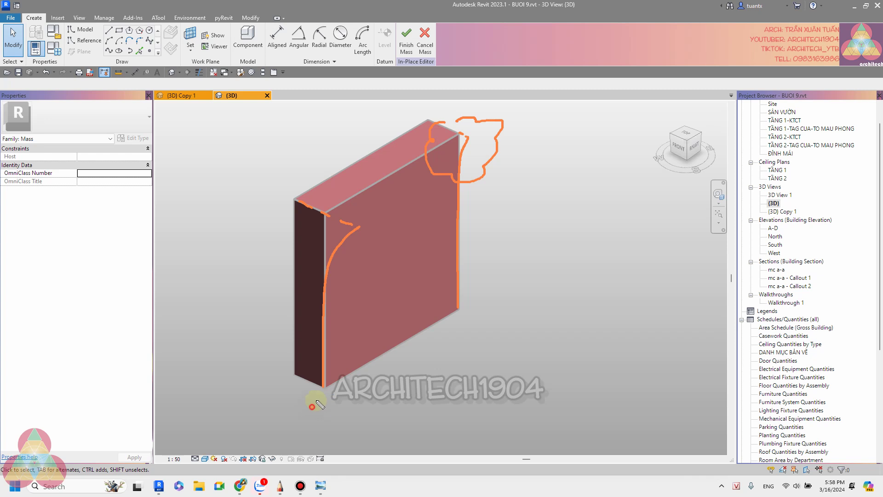
pyautogui.moveTo(324, 415); pyautogui.dragTo(315, 394)
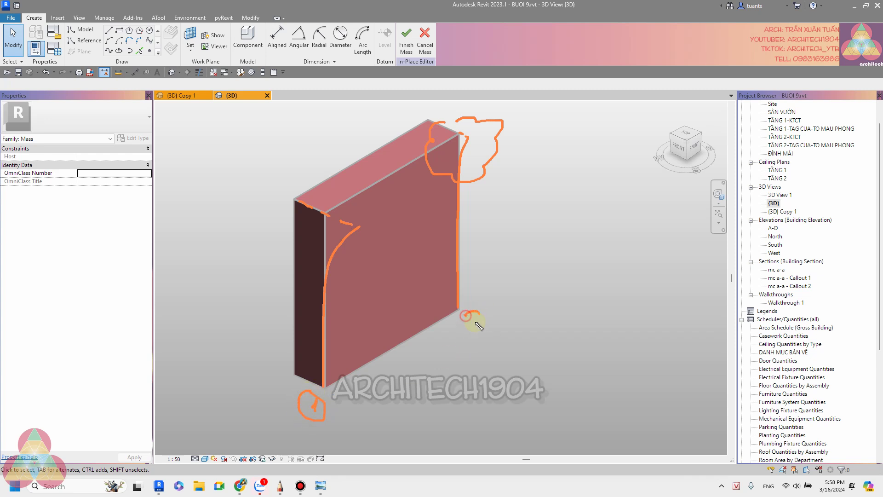
pyautogui.moveTo(478, 325); pyautogui.dragTo(494, 329)
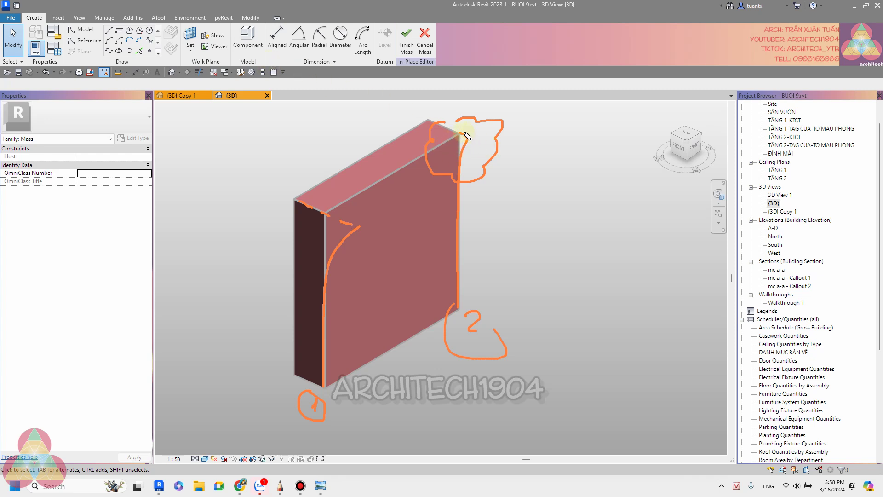
pyautogui.moveTo(459, 137); pyautogui.dragTo(457, 289)
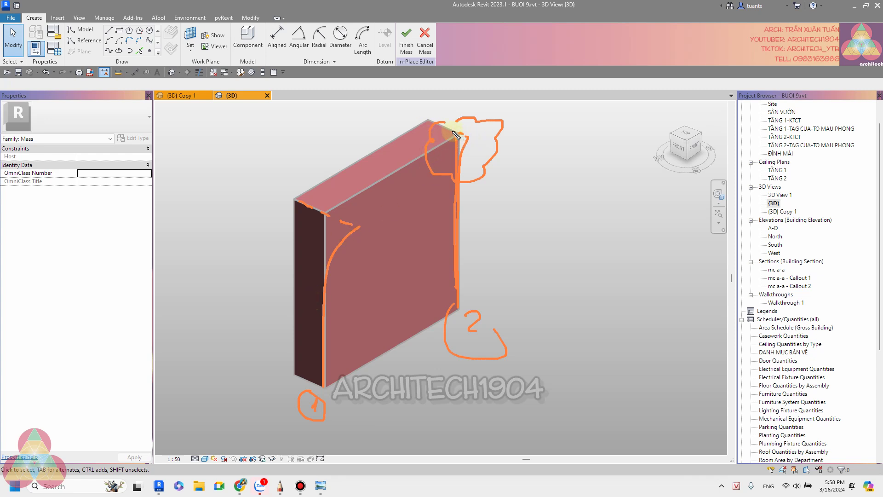
pyautogui.moveTo(460, 135); pyautogui.dragTo(341, 303)
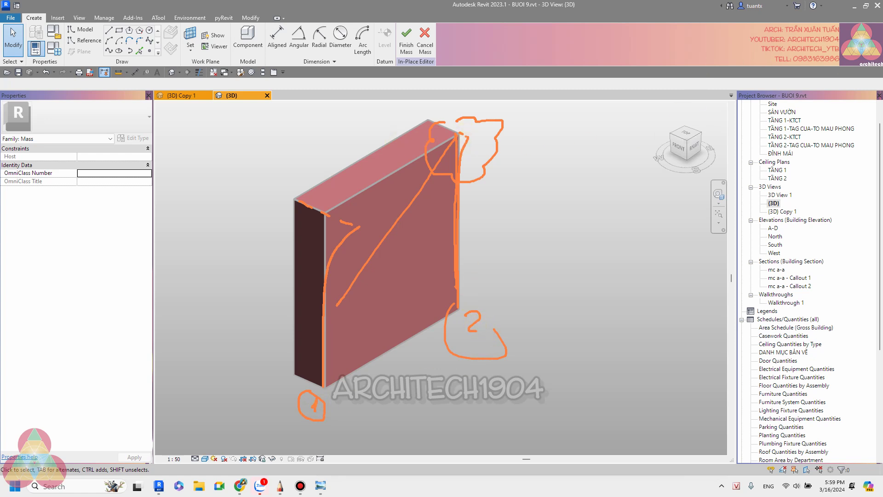
pyautogui.press('Escape')
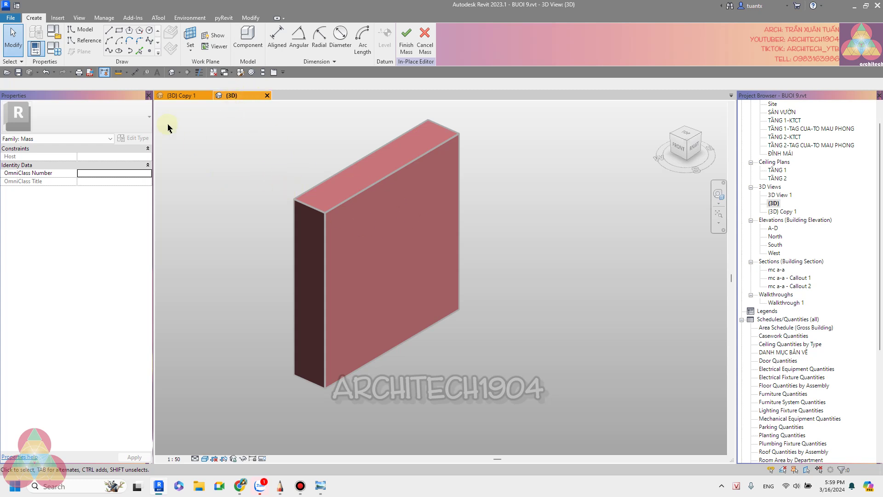
# On the wall-face work plane, draw a line from the bottom corner to mid-height plus a tangent arc
pyautogui.click(192, 36)
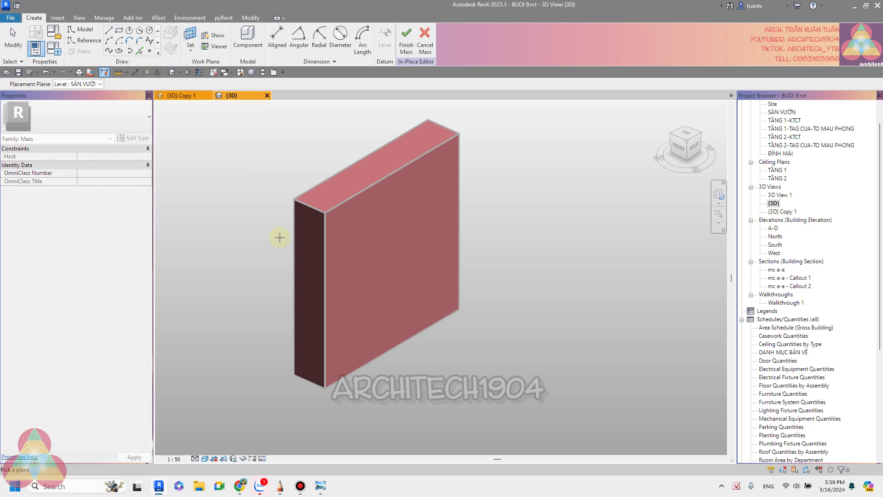
pyautogui.click(297, 215)
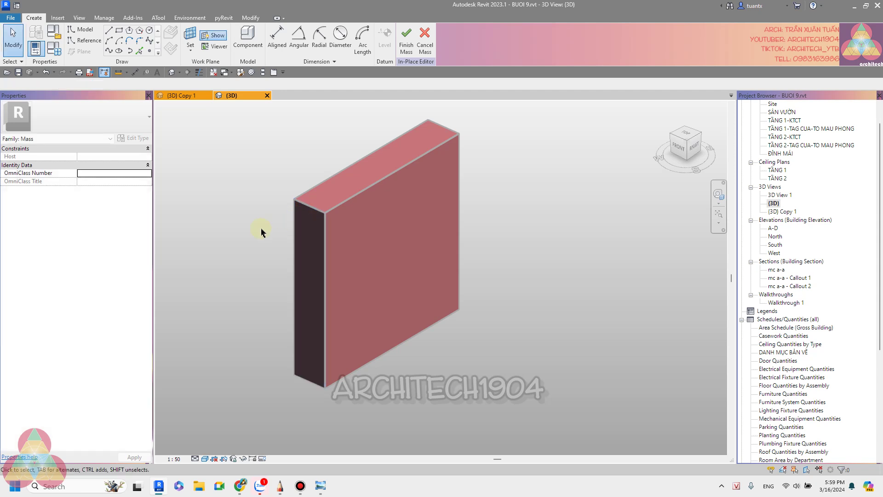
pyautogui.click(109, 31)
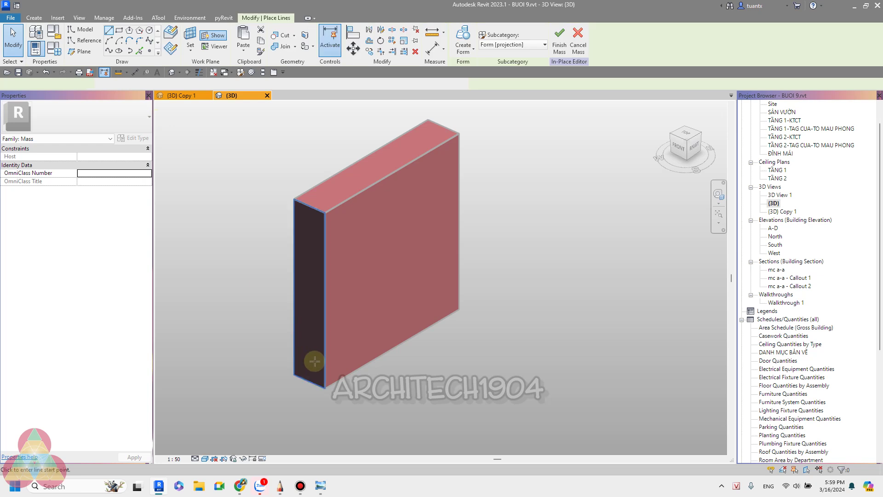
pyautogui.click(325, 387)
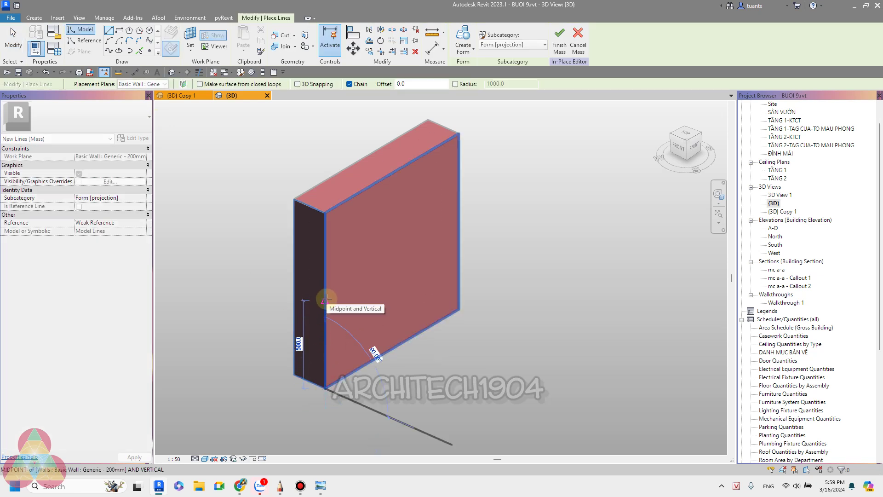
pyautogui.click(325, 300)
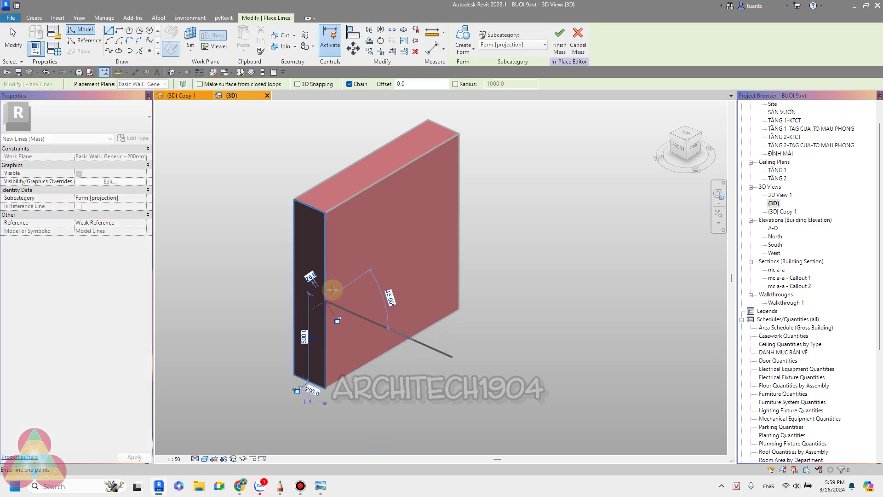
pyautogui.click(108, 41)
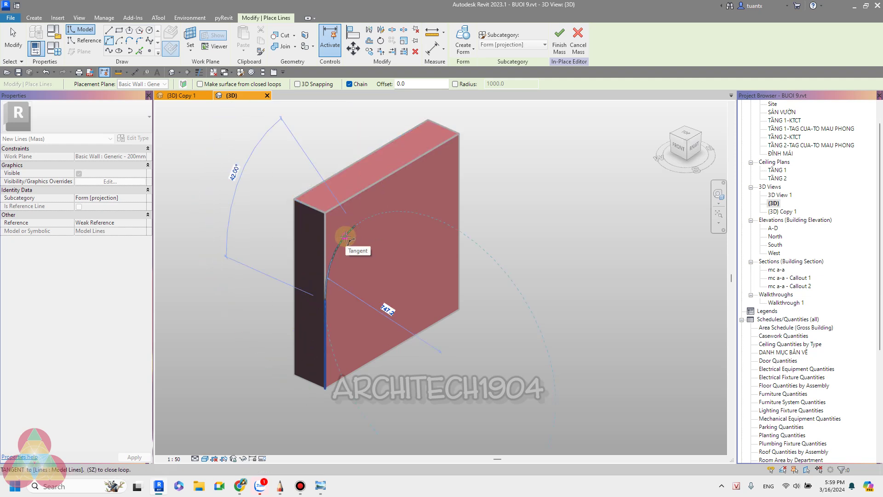
pyautogui.click(346, 237)
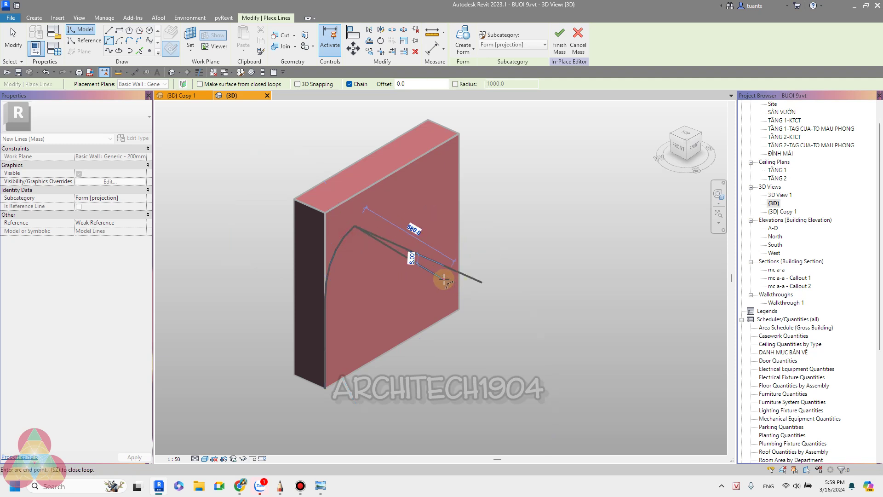
pyautogui.press('Escape')
pyautogui.press('Escape')
pyautogui.moveTo(379, 283)
pyautogui.keyDown('shift'); pyautogui.mouseDown(button='middle')
pyautogui.moveTo(394, 302)
pyautogui.moveTo(434, 321)
pyautogui.moveTo(357, 252)
pyautogui.mouseUp(button='middle'); pyautogui.keyUp('shift')
pyautogui.scroll(2, 365, 253)
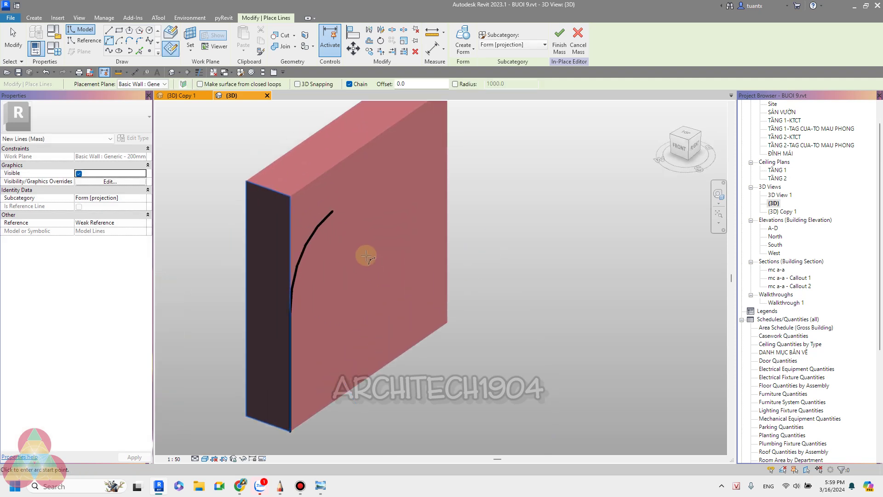
pyautogui.scroll(-2, 224, 138)
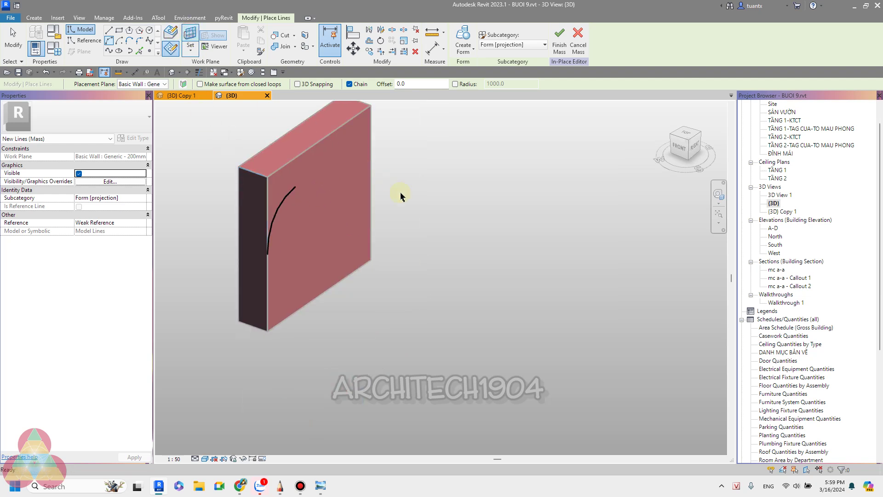
pyautogui.press('Escape')
pyautogui.press('Escape')
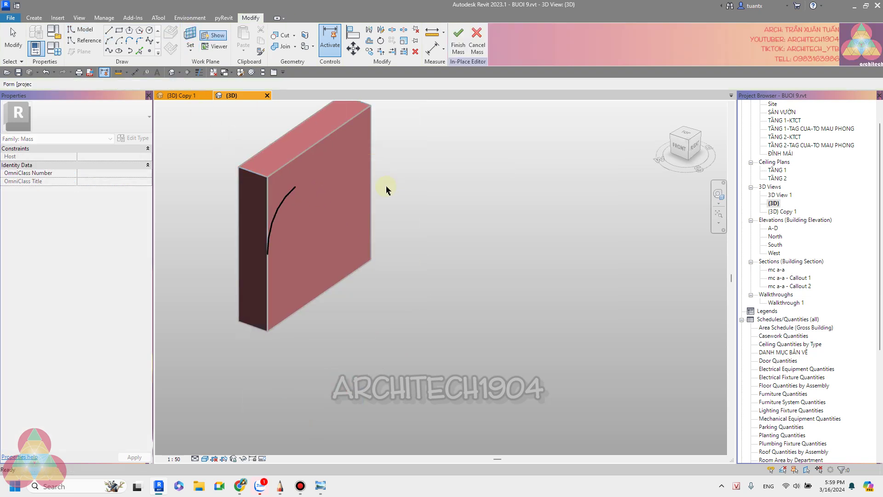
# Draw a second model line up the wall's far edge to the top corner, ending in a flaring arc
pyautogui.click(131, 44)
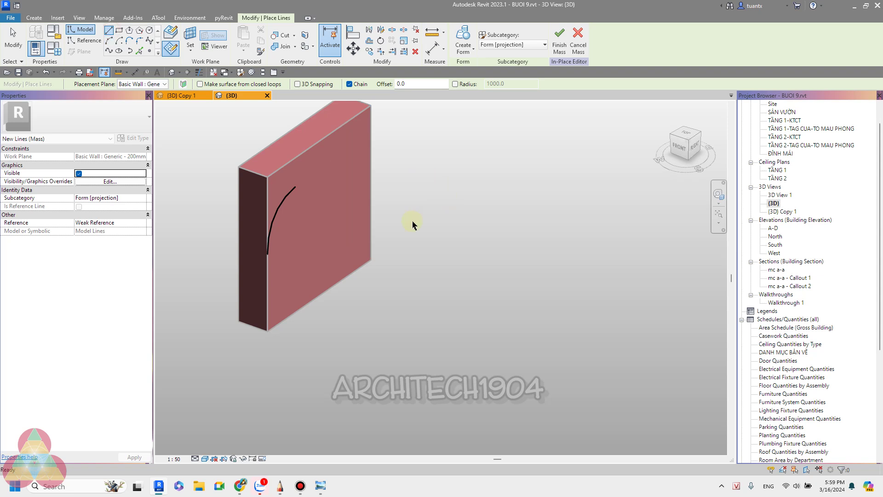
pyautogui.moveTo(413, 224)
pyautogui.keyDown('shift'); pyautogui.mouseDown(button='middle')
pyautogui.moveTo(411, 215)
pyautogui.moveTo(451, 323)
pyautogui.mouseUp(button='middle'); pyautogui.keyUp('shift')
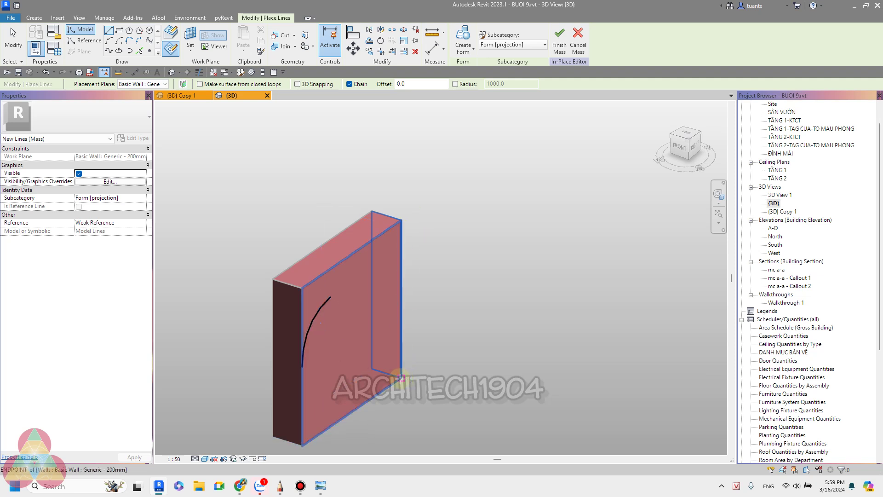
pyautogui.click(401, 378)
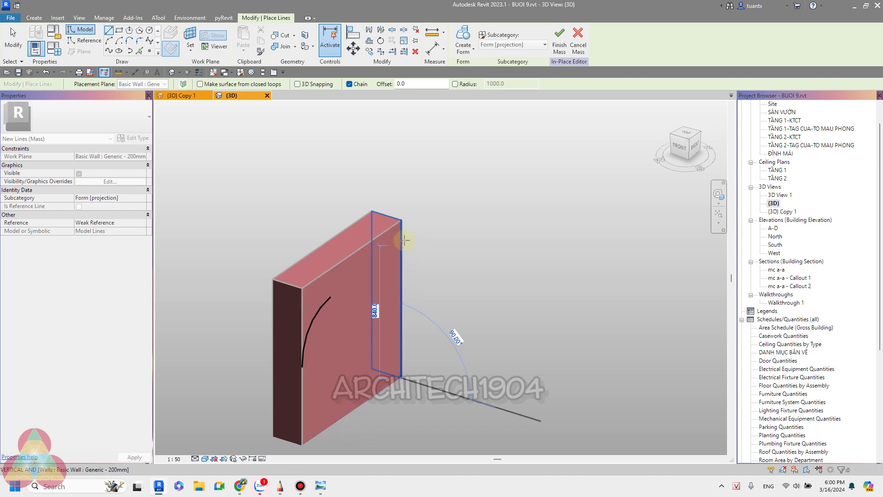
pyautogui.click(402, 246)
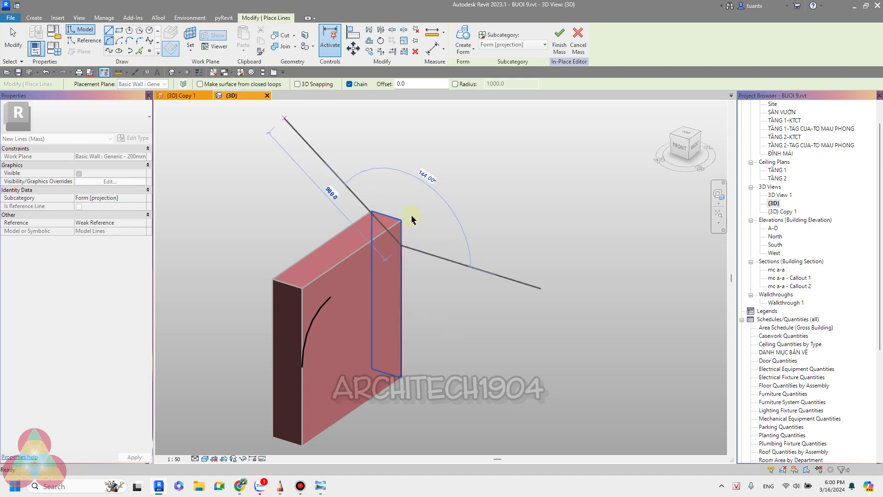
pyautogui.scroll(2, 411, 221)
pyautogui.scroll(2, 408, 225)
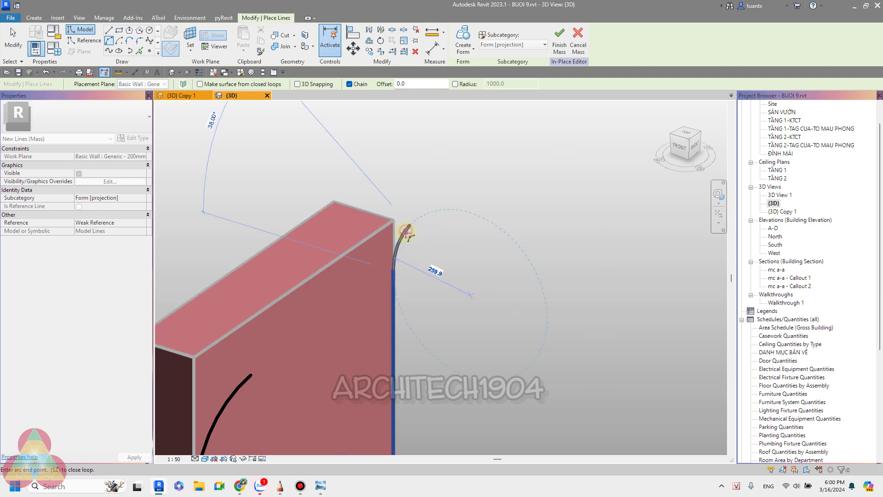
pyautogui.click(406, 232)
pyautogui.press('Escape')
pyautogui.scroll(-3, 480, 281)
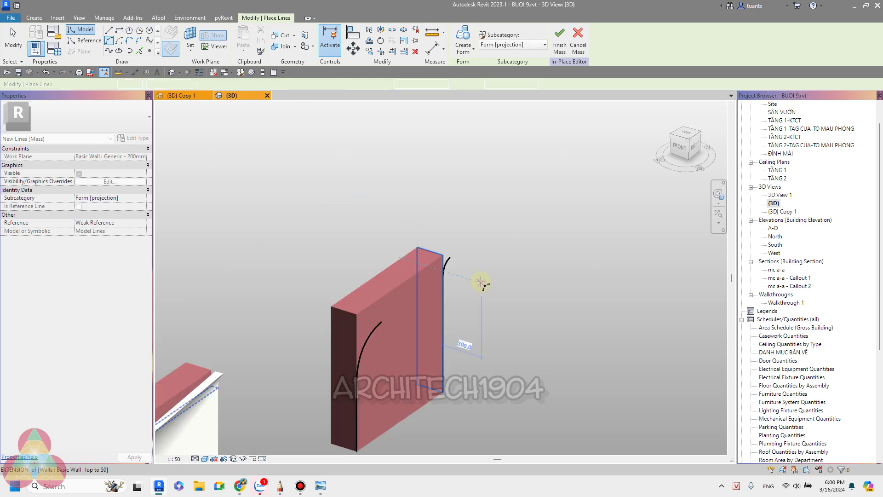
pyautogui.scroll(-2, 481, 281)
pyautogui.press('Escape')
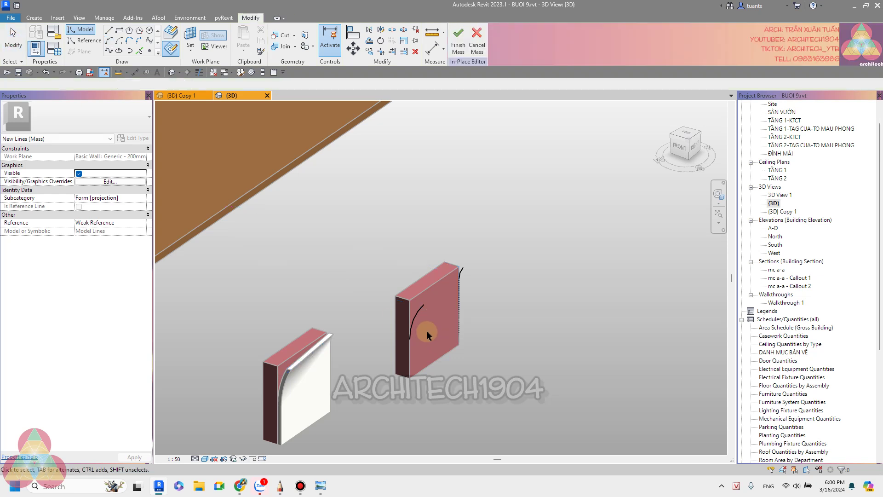
# Select both profile curves and create a surface form spanning them
pyautogui.press('Escape')
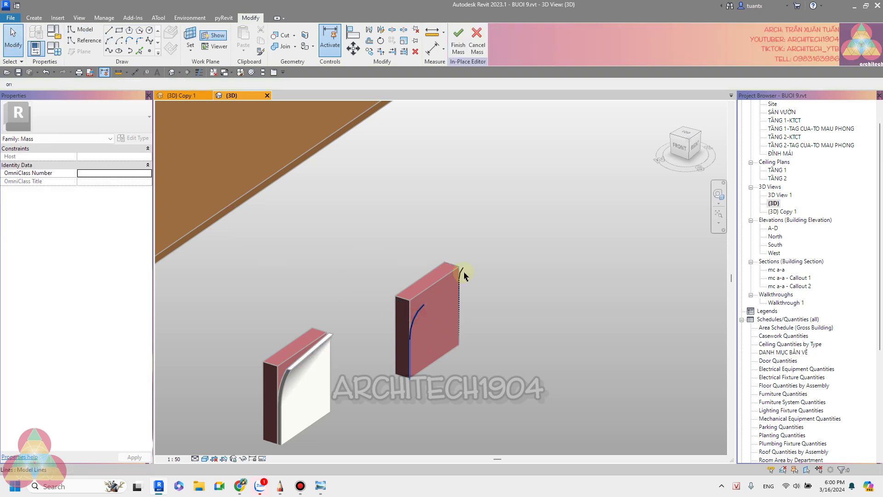
pyautogui.click(464, 274)
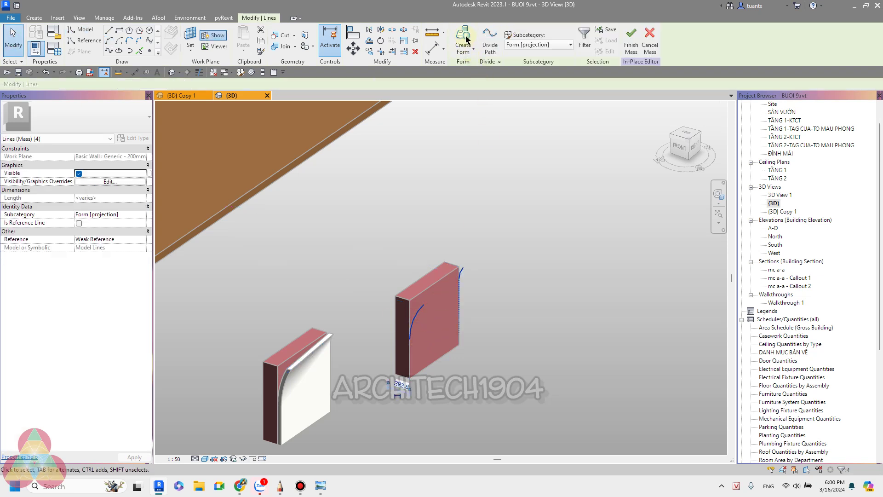
pyautogui.click(466, 37)
pyautogui.click(474, 53)
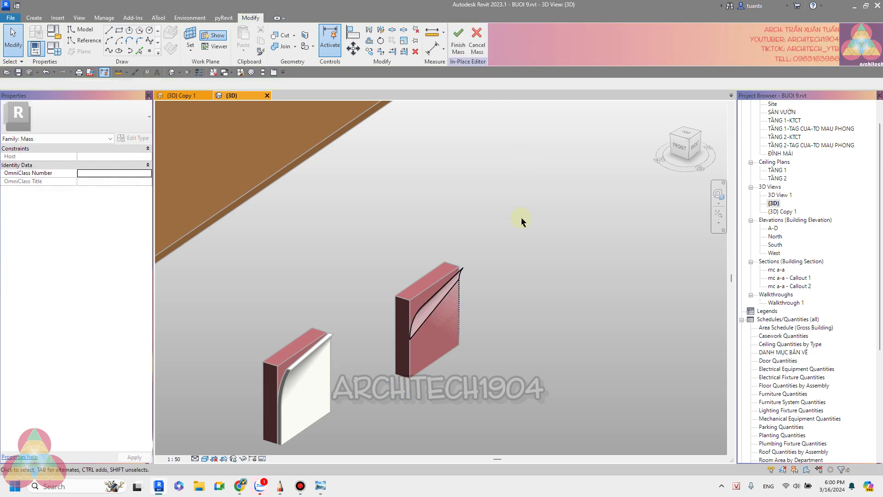
# Orbit and zoom around the mass to inspect the flared surface
pyautogui.moveTo(523, 311)
pyautogui.keyDown('shift'); pyautogui.mouseDown(button='middle')
pyautogui.moveTo(521, 338)
pyautogui.moveTo(507, 262)
pyautogui.mouseUp(button='middle'); pyautogui.keyUp('shift')
pyautogui.scroll(3, 515, 332)
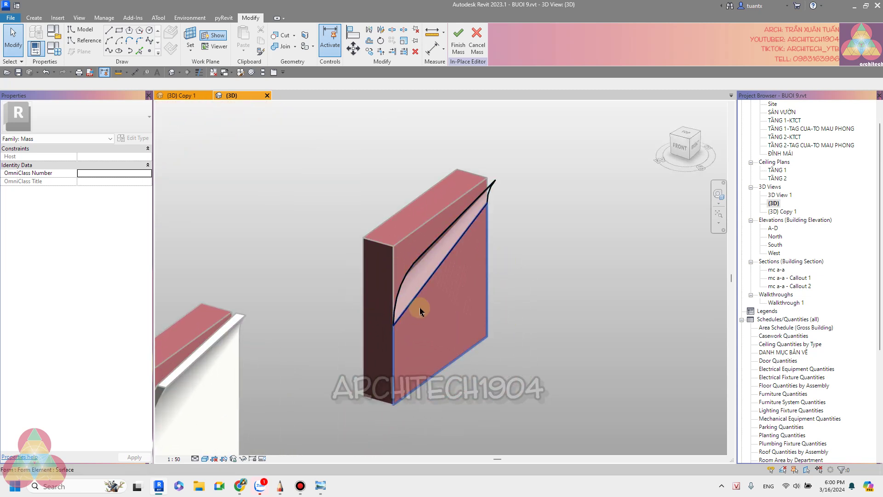
pyautogui.moveTo(460, 324)
pyautogui.keyDown('shift'); pyautogui.mouseDown(button='middle')
pyautogui.moveTo(478, 316)
pyautogui.moveTo(478, 303)
pyautogui.moveTo(451, 277)
pyautogui.moveTo(451, 260)
pyautogui.moveTo(473, 272)
pyautogui.mouseUp(button='middle'); pyautogui.keyUp('shift')
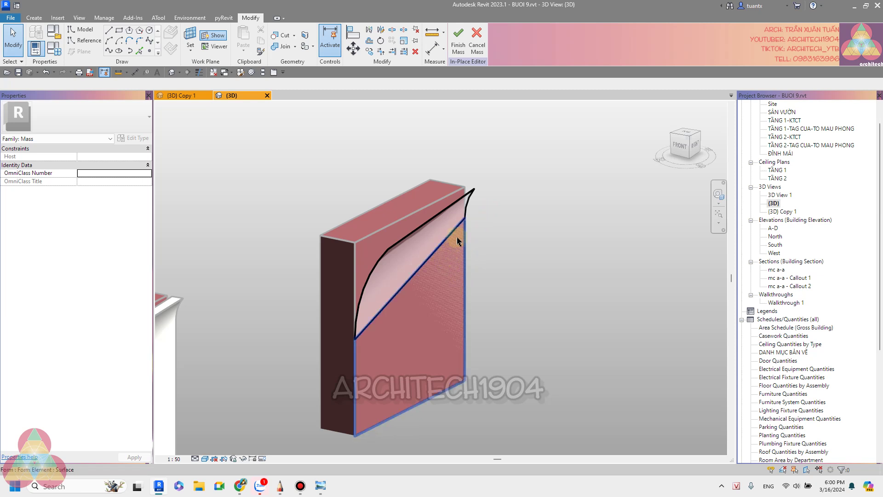
pyautogui.scroll(2, 457, 240)
pyautogui.scroll(2, 474, 216)
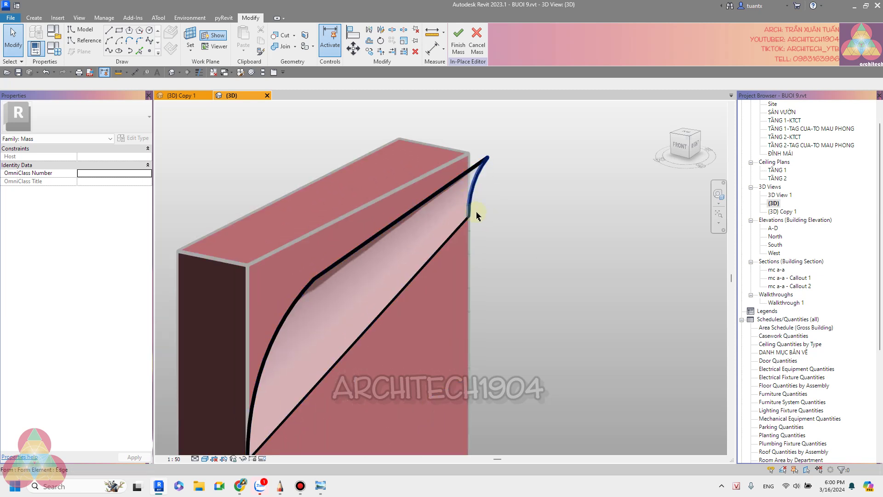
pyautogui.scroll(-3, 478, 203)
pyautogui.scroll(1, 480, 190)
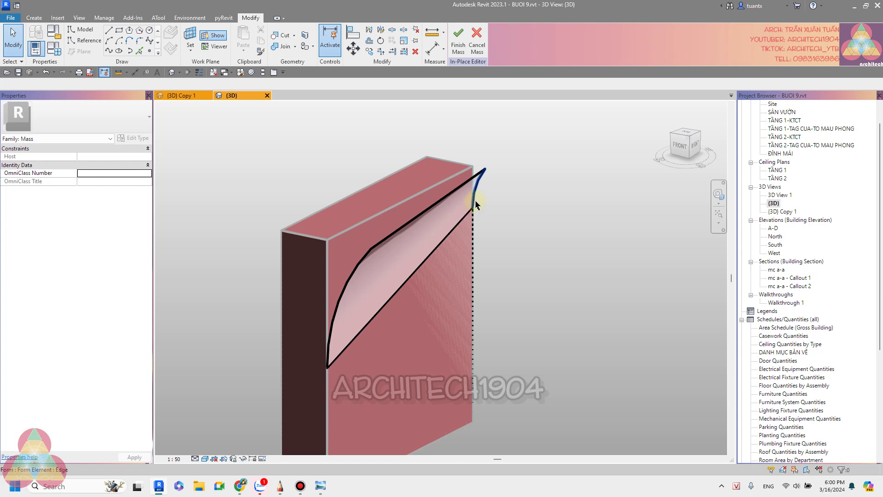
pyautogui.scroll(-3, 483, 197)
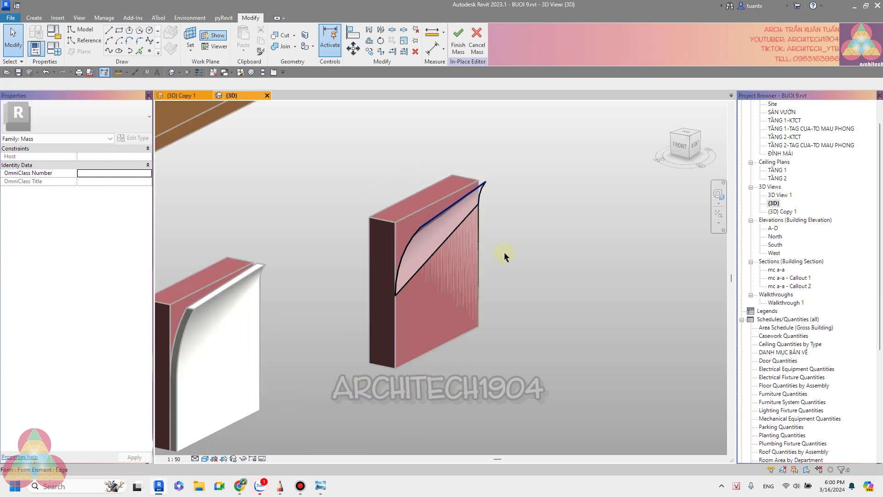
pyautogui.scroll(3, 473, 177)
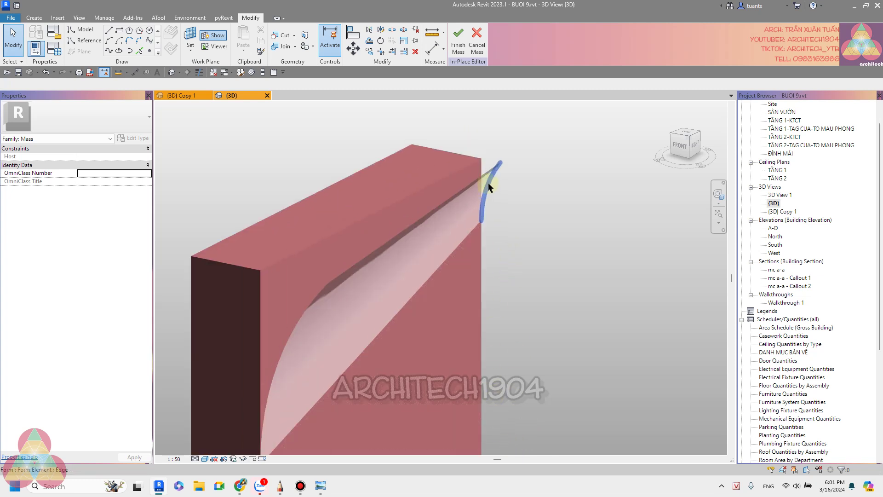
pyautogui.scroll(3, 484, 197)
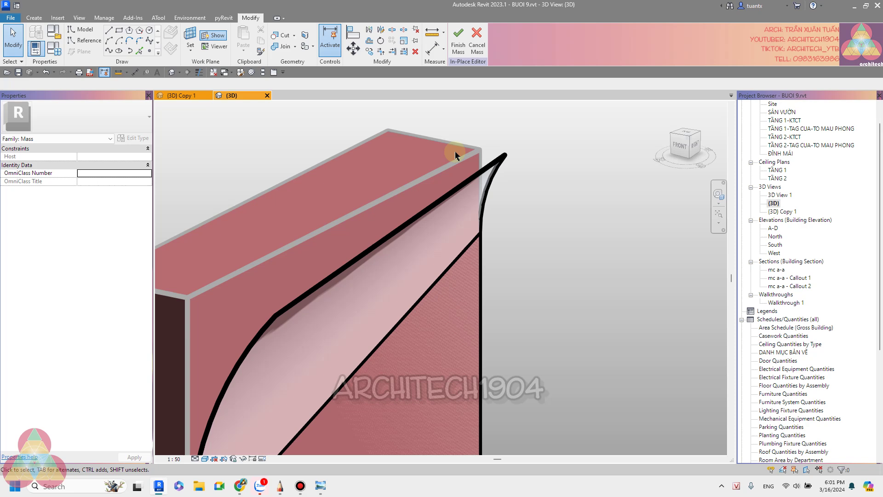
pyautogui.scroll(-2, 508, 191)
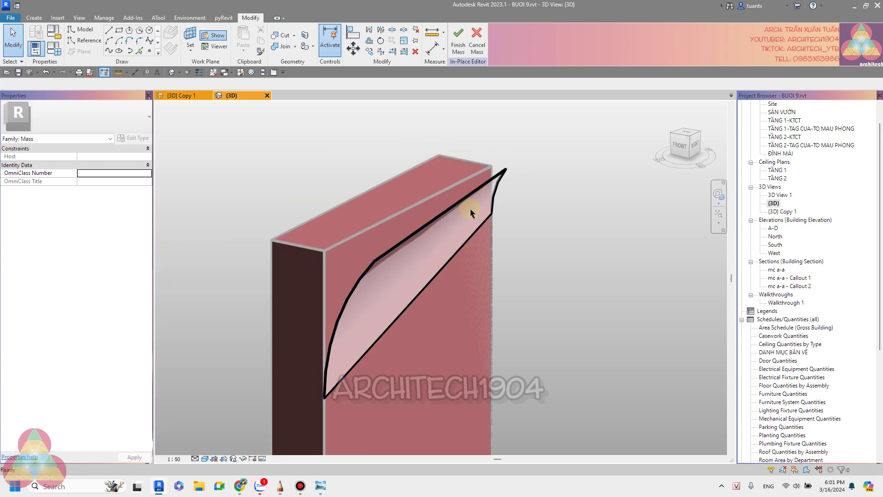
pyautogui.scroll(-3, 469, 209)
pyautogui.scroll(2, 466, 301)
pyautogui.scroll(2, 464, 285)
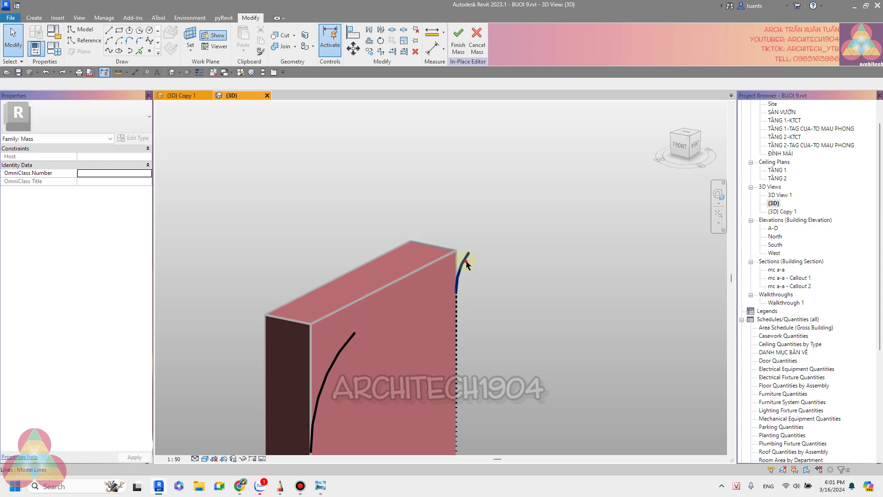
# Delete the old curved profile line at the wall's top corner
pyautogui.click(467, 264)
pyautogui.scroll(2, 466, 264)
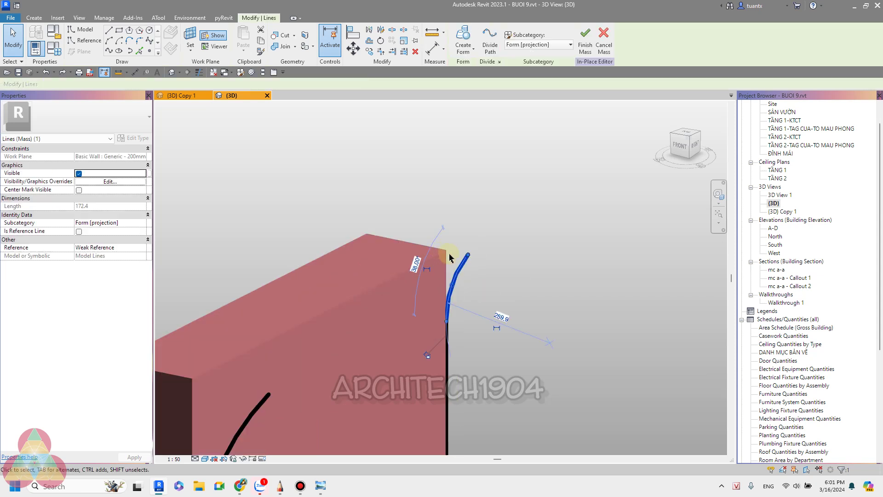
pyautogui.press('Delete')
# Redraw the corner profile line up to the wall top, then window-select all four profile lines
pyautogui.click(112, 42)
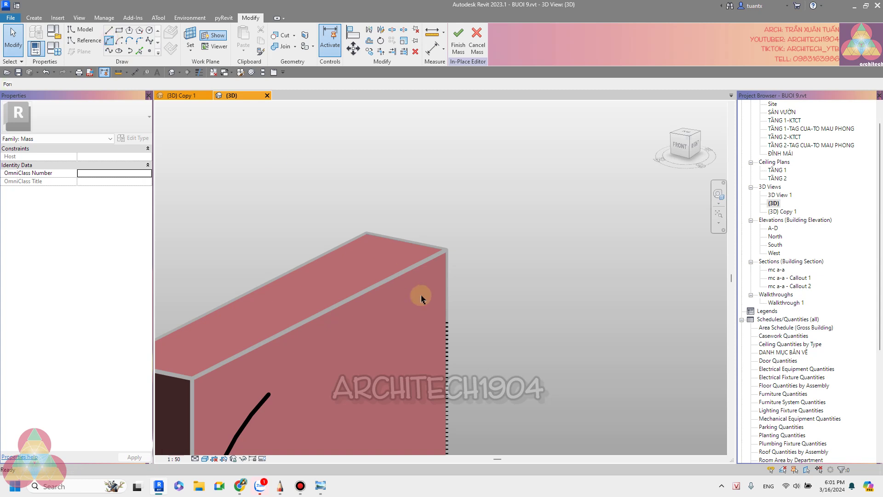
pyautogui.click(447, 322)
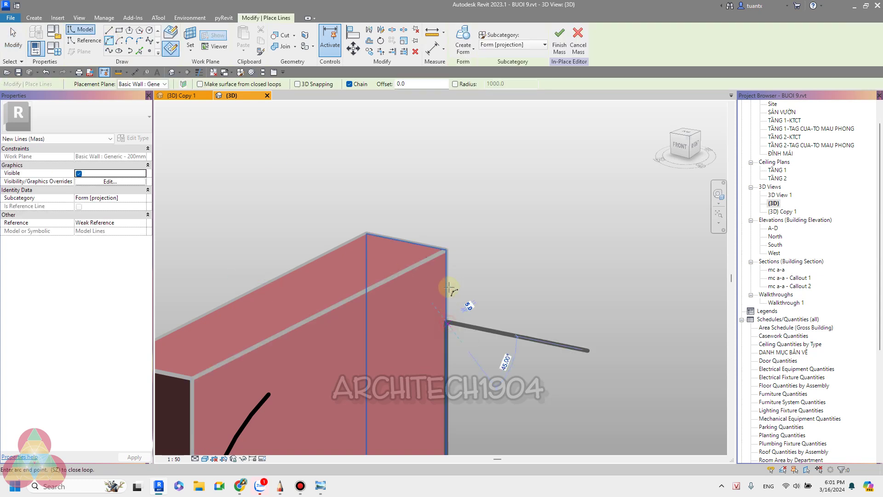
pyautogui.scroll(2, 449, 267)
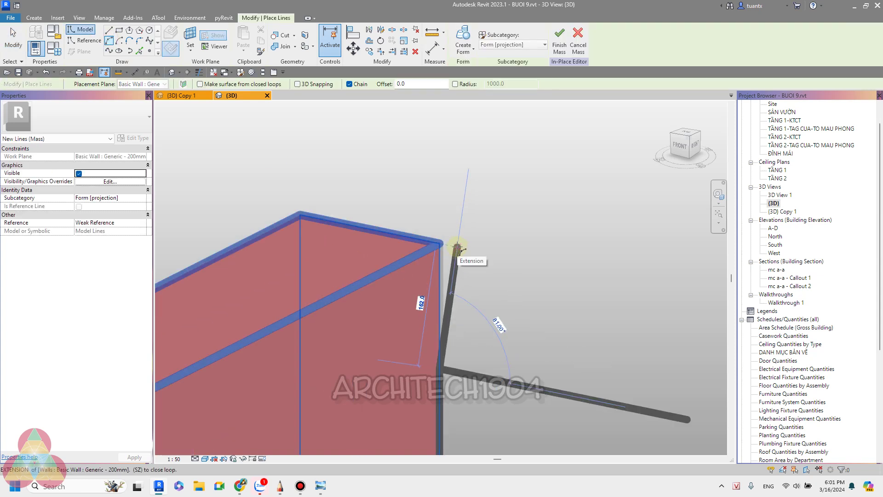
pyautogui.click(457, 252)
pyautogui.scroll(1, 457, 253)
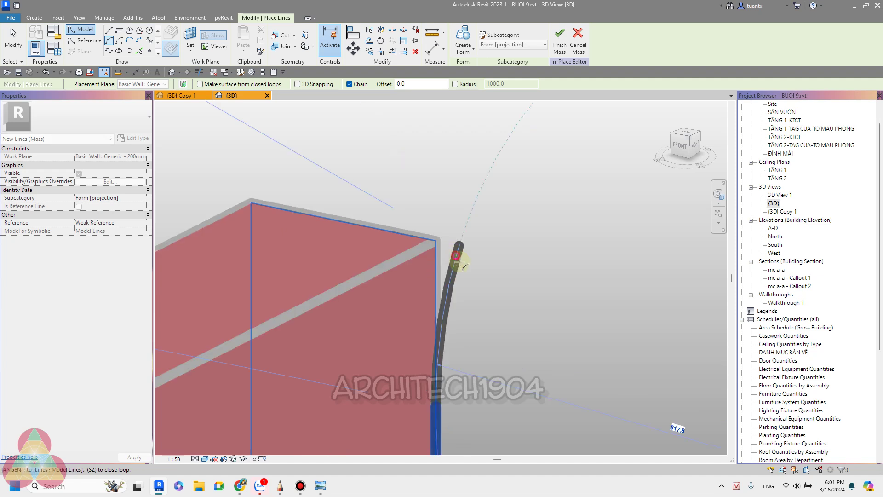
pyautogui.press('Escape')
pyautogui.press('Escape')
pyautogui.scroll(-4, 501, 312)
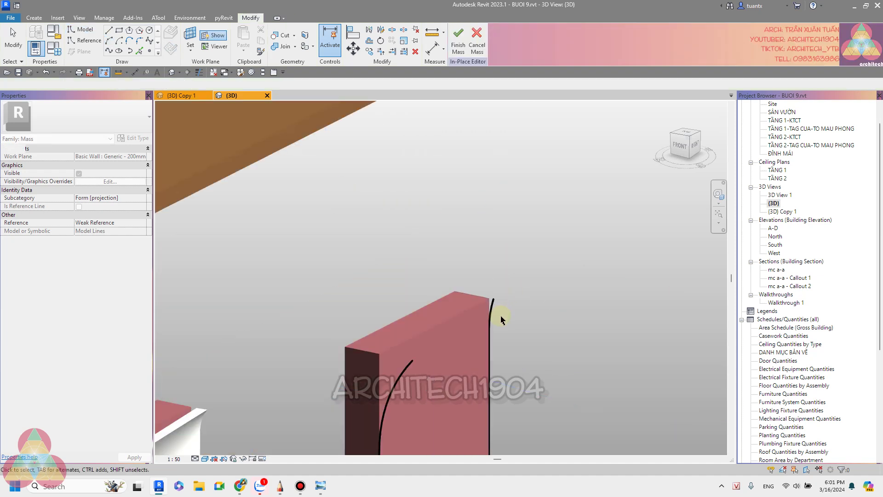
pyautogui.scroll(-2, 502, 313)
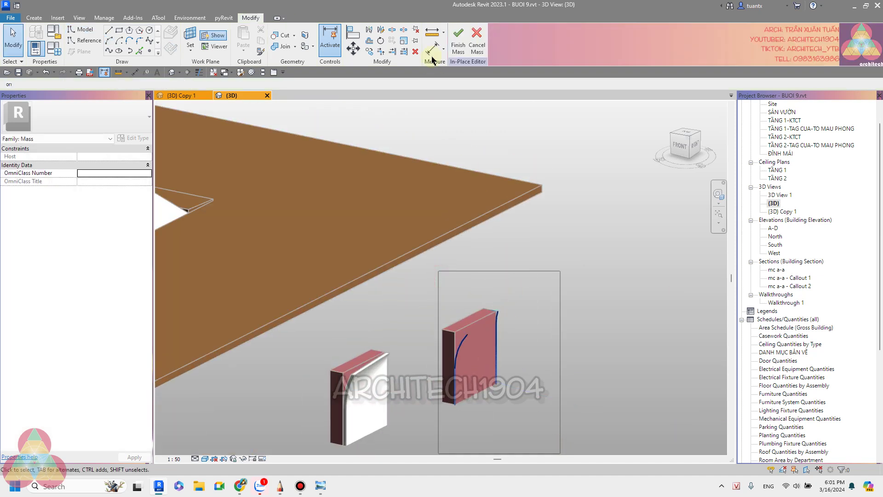
pyautogui.moveTo(439, 271); pyautogui.dragTo(560, 454)
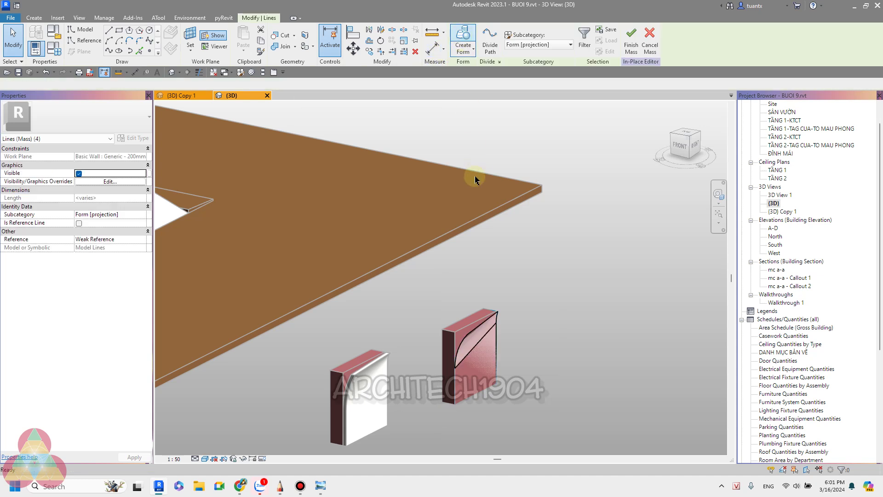
# Create the flared form from the selected profile lines
pyautogui.click(527, 372)
pyautogui.press('Escape')
pyautogui.scroll(2, 527, 372)
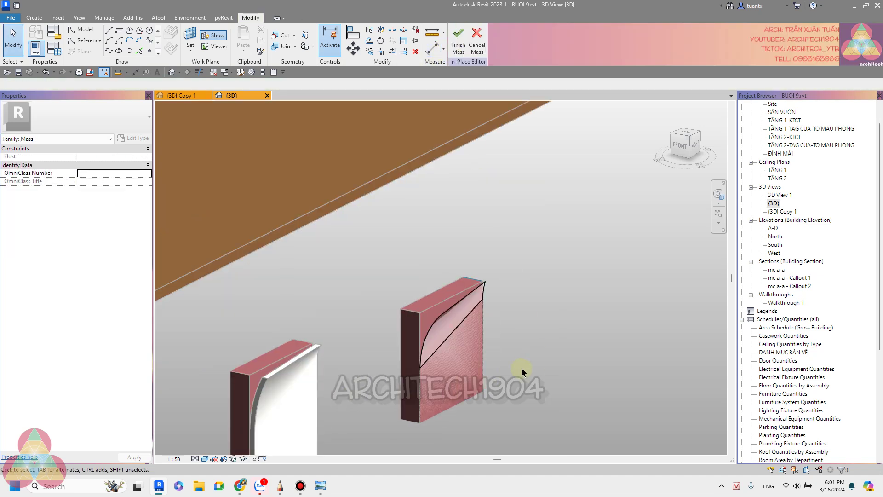
pyautogui.scroll(3, 486, 270)
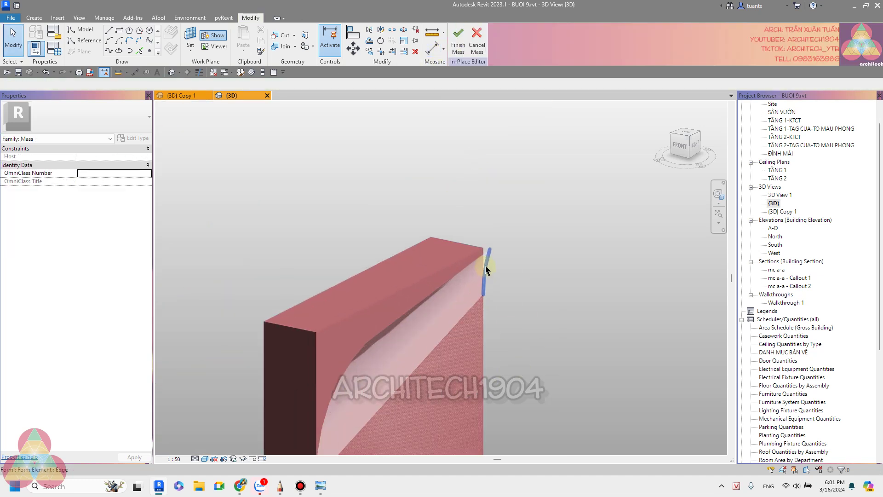
pyautogui.scroll(1, 483, 249)
# Finish the in-place mass, dismiss the mesh-geometry warning, and orbit to check the result
pyautogui.click(459, 45)
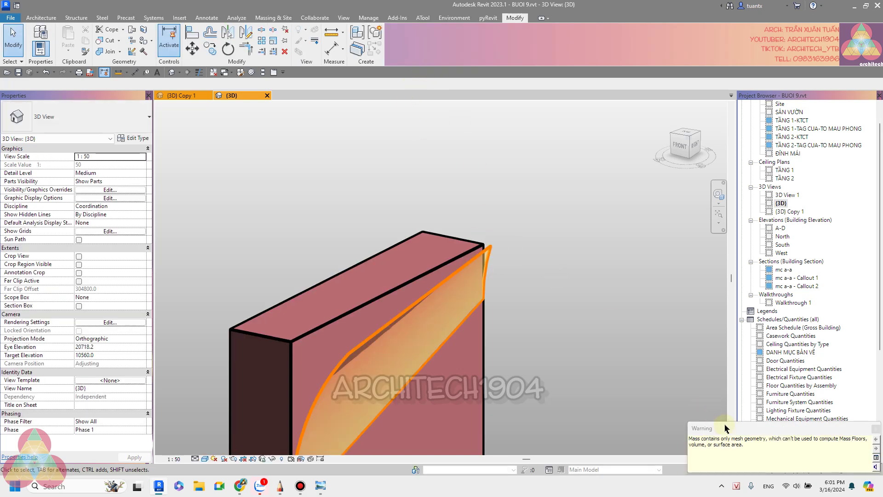
pyautogui.moveTo(545, 243); pyautogui.dragTo(421, 156)
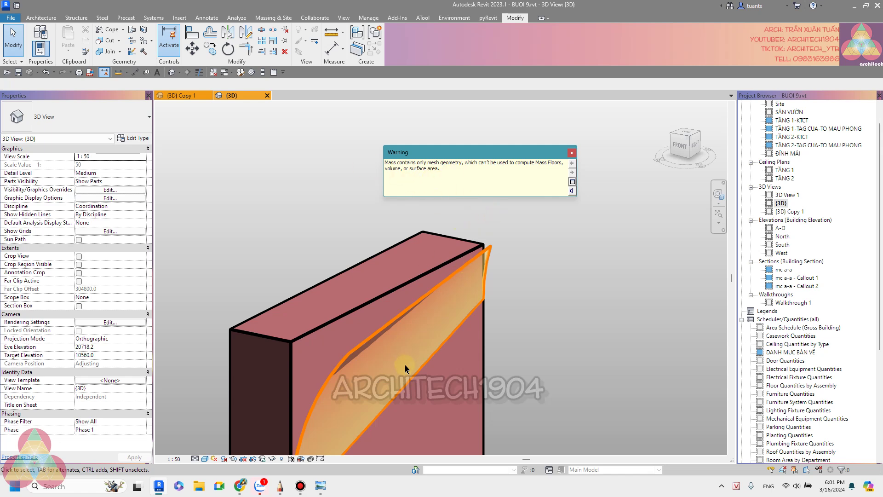
pyautogui.click(572, 153)
pyautogui.click(562, 259)
pyautogui.moveTo(562, 261)
pyautogui.keyDown('shift'); pyautogui.mouseDown(button='middle')
pyautogui.moveTo(493, 227)
pyautogui.moveTo(534, 348)
pyautogui.moveTo(571, 371)
pyautogui.moveTo(426, 296)
pyautogui.moveTo(410, 261)
pyautogui.moveTo(414, 216)
pyautogui.mouseUp(button='middle'); pyautogui.keyUp('shift')
# Start the Wall tool with the Basic Wall type 'lop to 50' selected
pyautogui.click(41, 18)
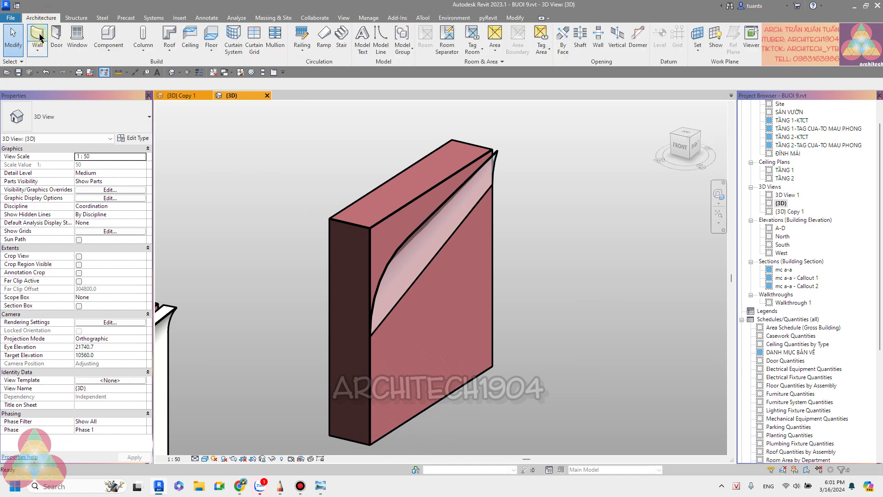
pyautogui.click(40, 37)
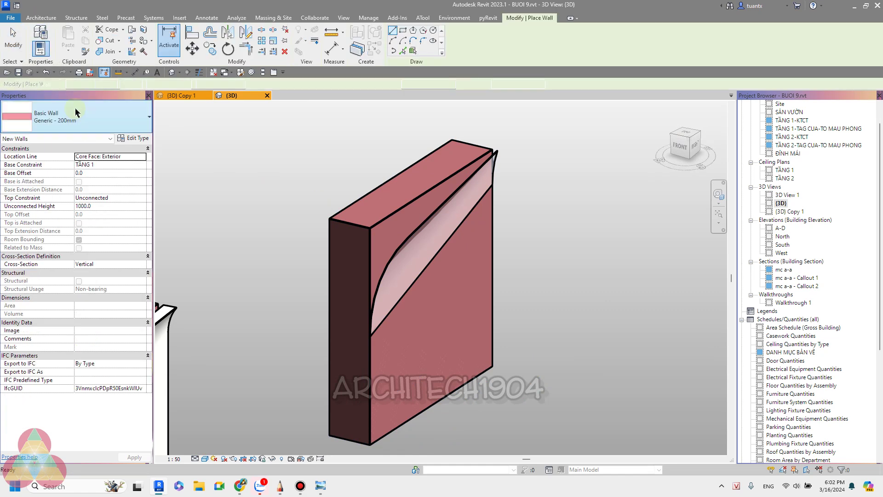
pyautogui.click(74, 122)
pyautogui.scroll(1, 64, 157)
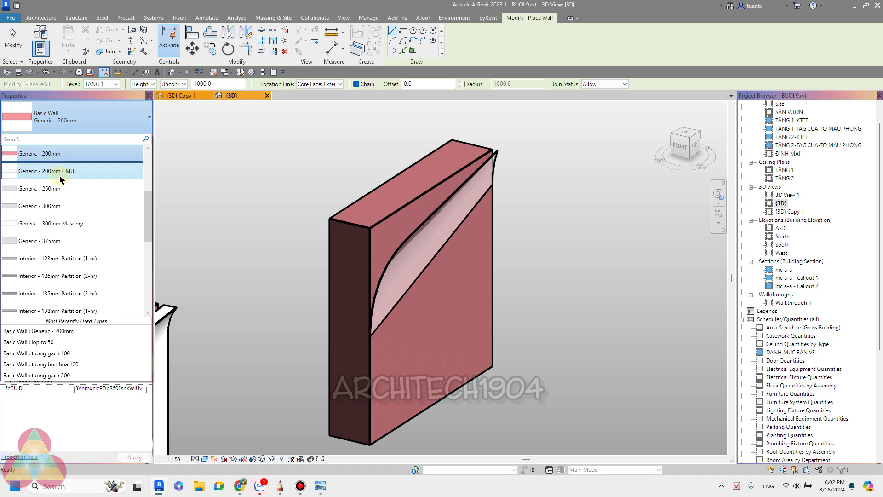
pyautogui.scroll(3, 57, 180)
pyautogui.scroll(-3, 55, 215)
pyautogui.scroll(-3, 55, 215)
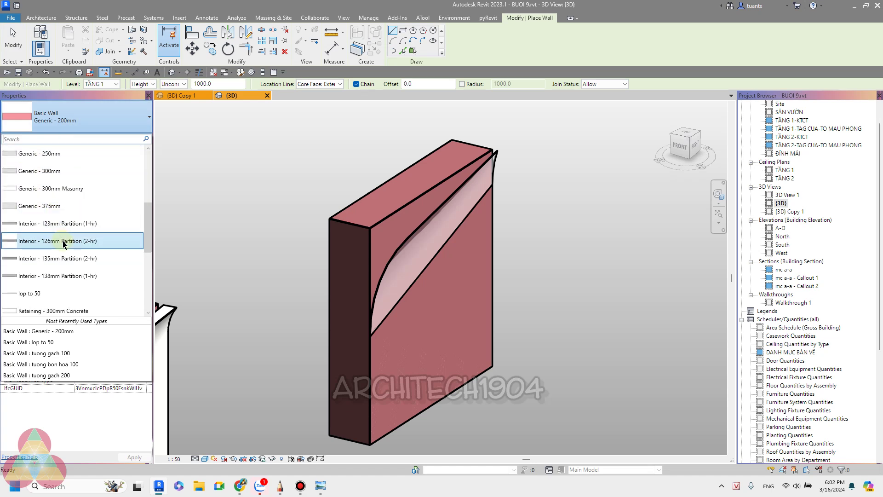
pyautogui.click(55, 302)
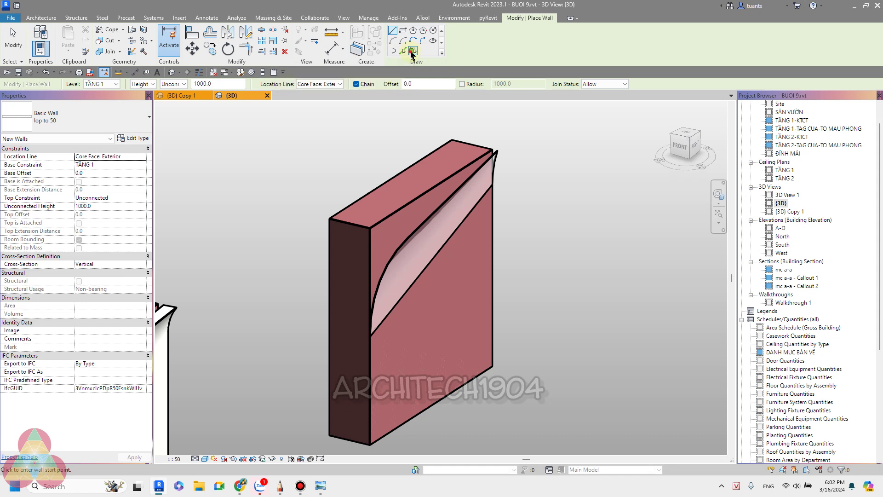
# Switch to Wall by Face with the location line kept at Core Face: Exterior
pyautogui.click(412, 51)
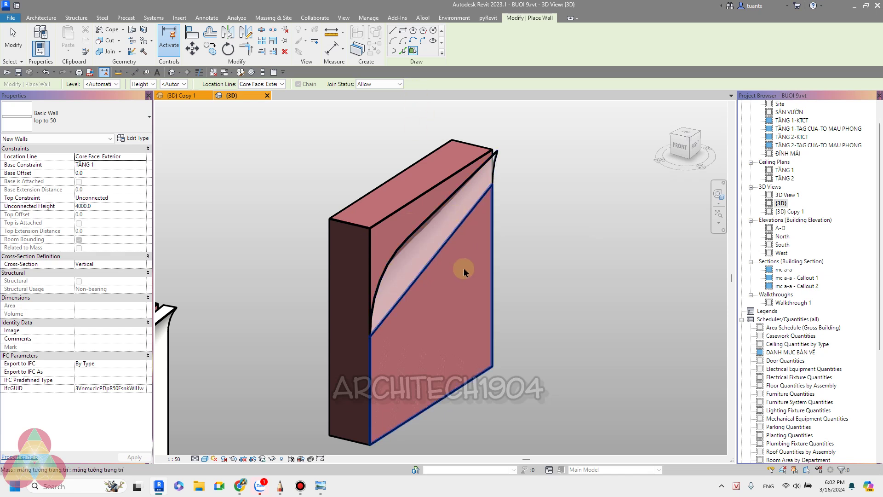
pyautogui.scroll(2, 458, 264)
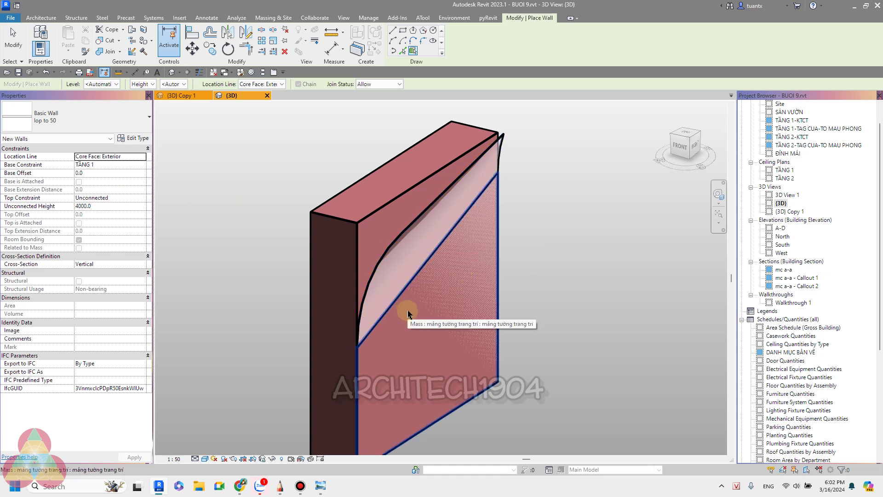
pyautogui.click(139, 157)
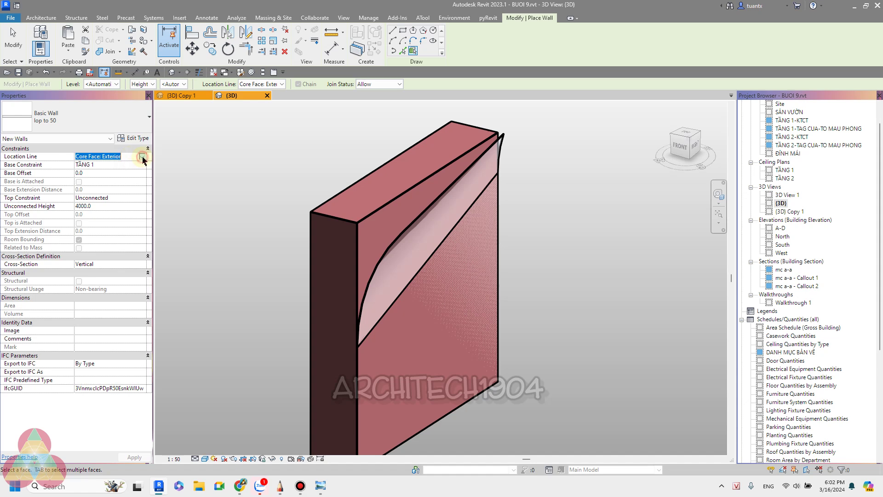
pyautogui.click(142, 158)
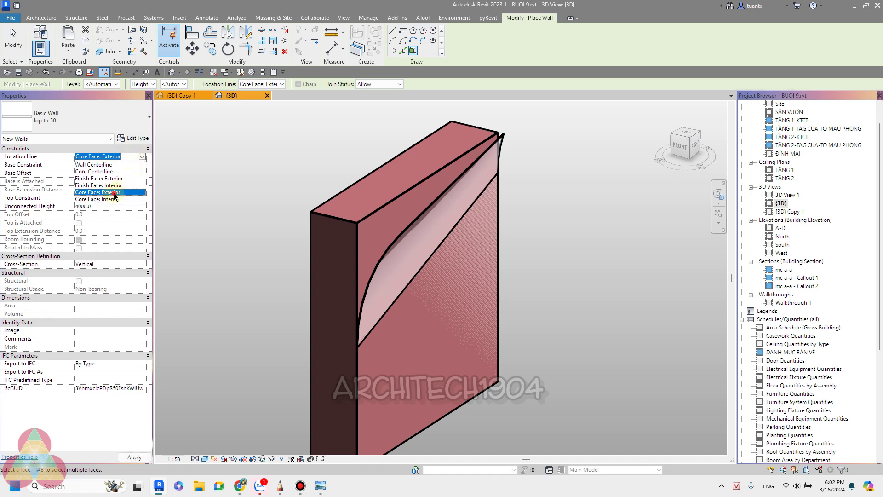
pyautogui.click(115, 192)
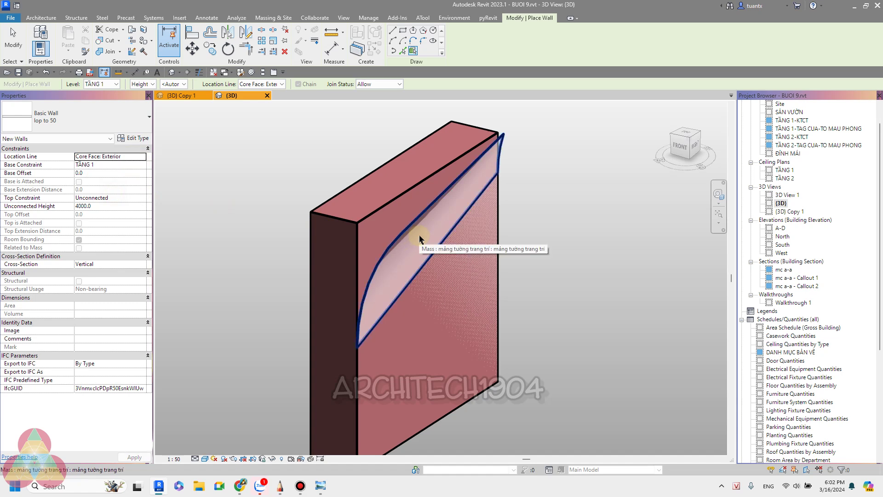
# Place the lop to 50 wall on the curved mass face and orbit to inspect it
pyautogui.click(420, 239)
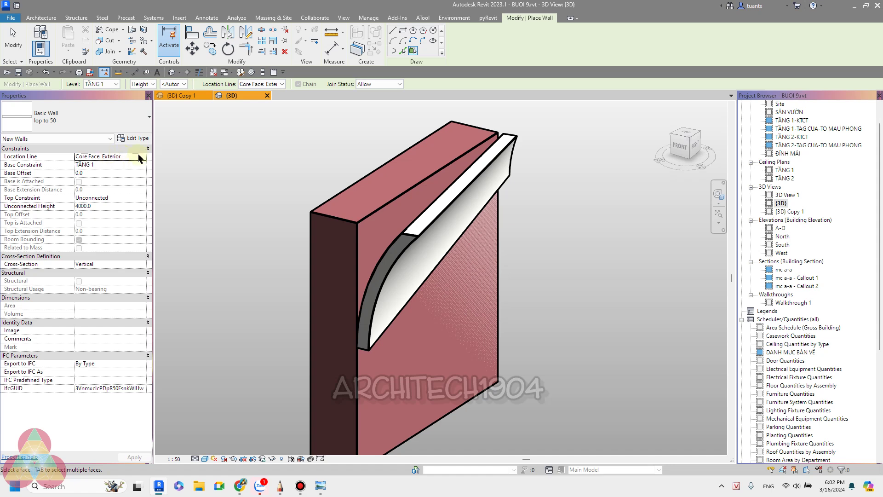
pyautogui.click(437, 344)
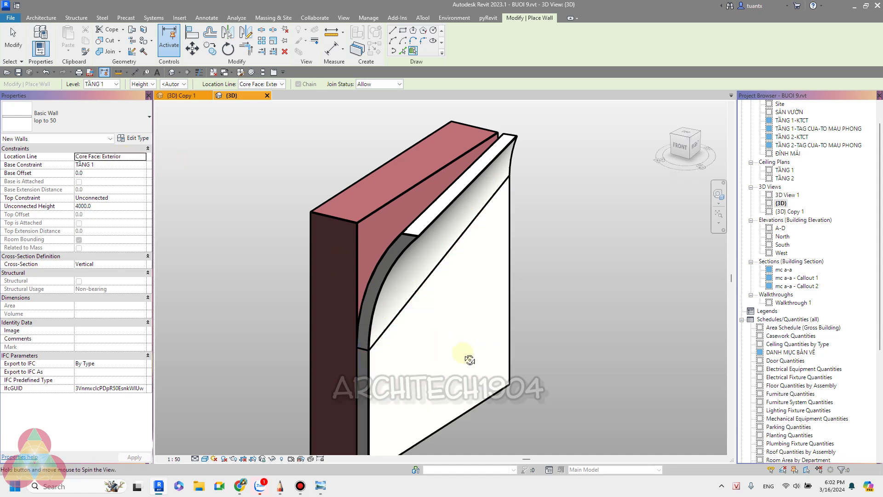
pyautogui.moveTo(470, 360)
pyautogui.keyDown('shift'); pyautogui.mouseDown(button='middle')
pyautogui.moveTo(430, 345)
pyautogui.moveTo(374, 253)
pyautogui.moveTo(457, 339)
pyautogui.moveTo(494, 352)
pyautogui.moveTo(478, 363)
pyautogui.mouseUp(button='middle'); pyautogui.keyUp('shift')
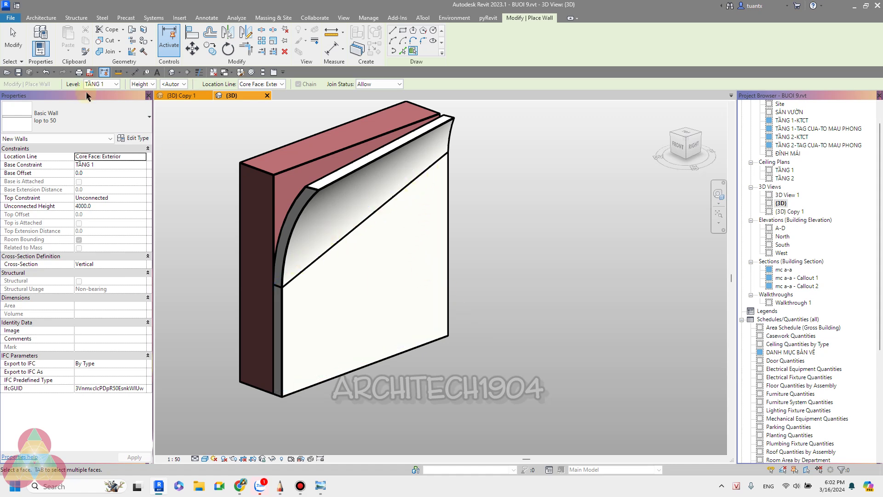
# Exit wall placement, switch to the Modify tab and zoom in on the clad wall edge
pyautogui.click(13, 39)
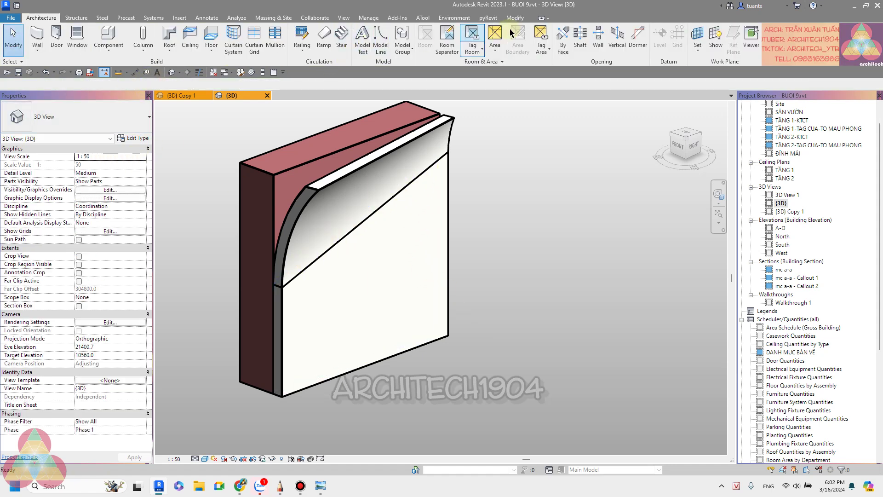
pyautogui.click(523, 20)
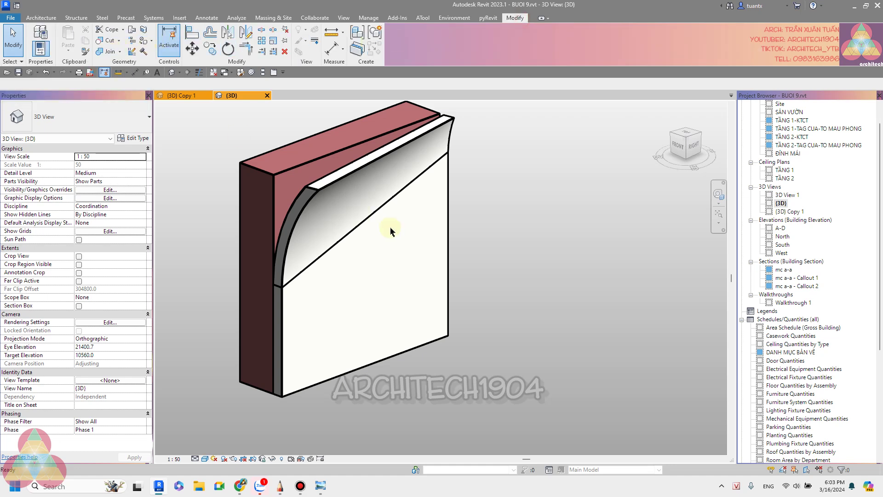
pyautogui.scroll(3, 236, 325)
pyautogui.scroll(3, 230, 298)
pyautogui.scroll(2, 230, 299)
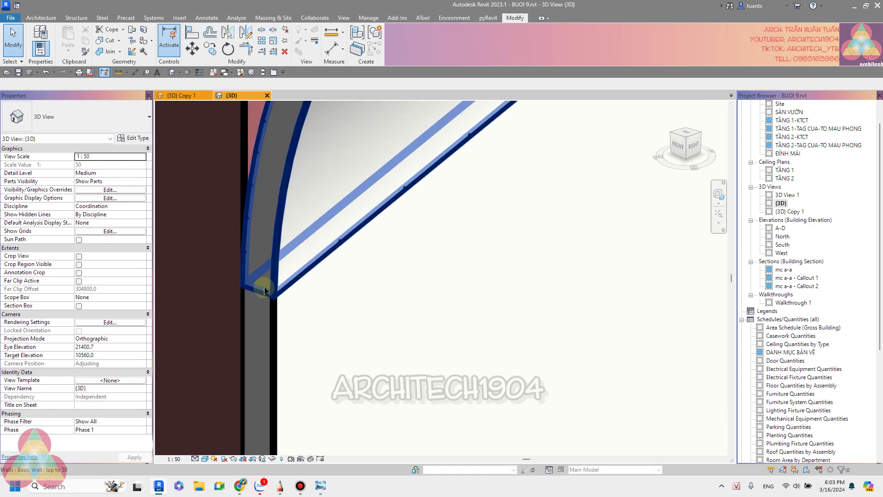
pyautogui.scroll(-4, 255, 288)
pyautogui.scroll(-2, 256, 283)
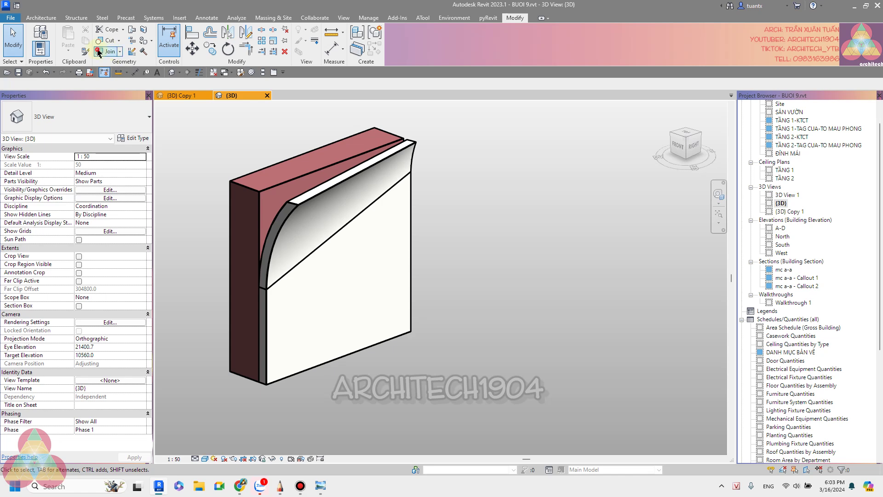
pyautogui.press('j')
pyautogui.press('g')
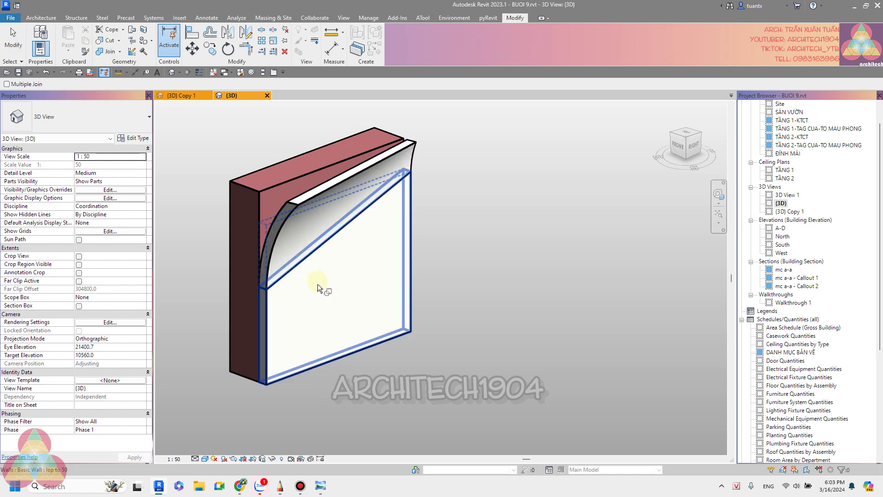
pyautogui.click(367, 236)
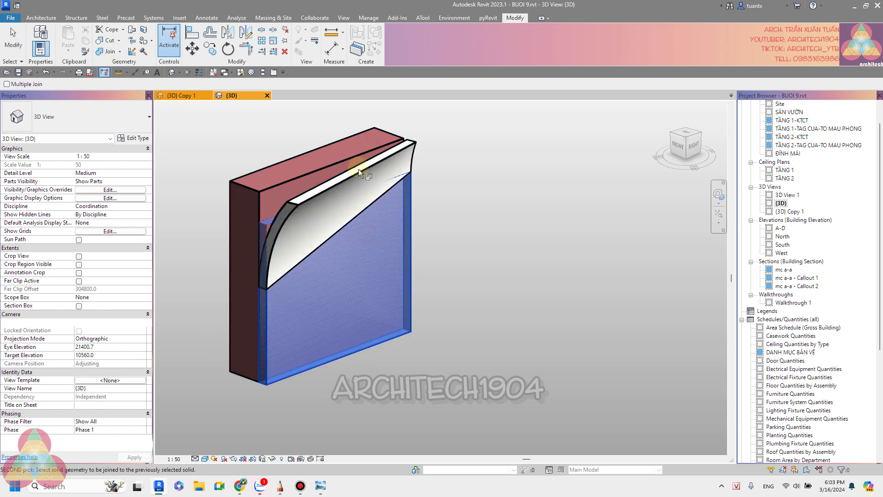
pyautogui.click(374, 204)
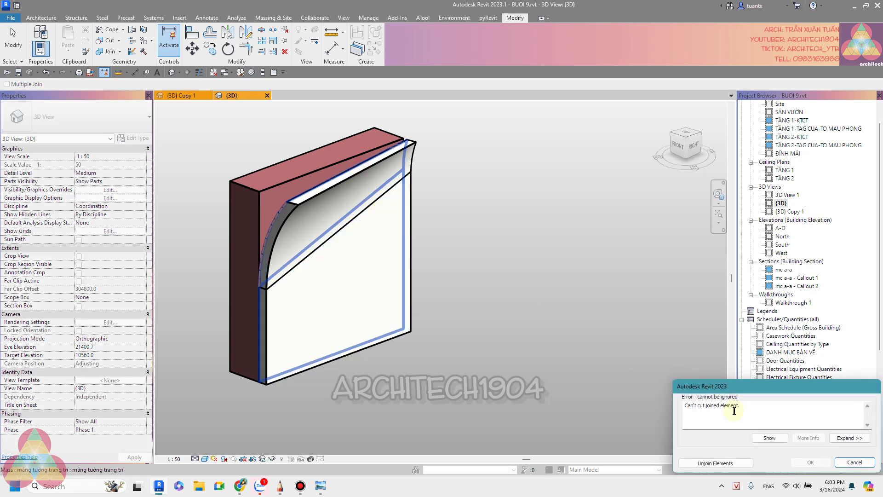
pyautogui.moveTo(750, 386); pyautogui.dragTo(514, 230)
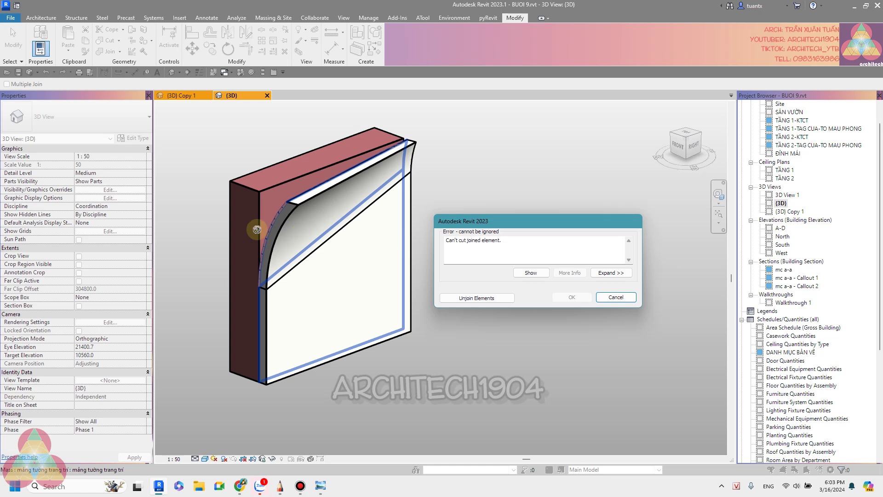
pyautogui.click(615, 297)
pyautogui.scroll(2, 306, 258)
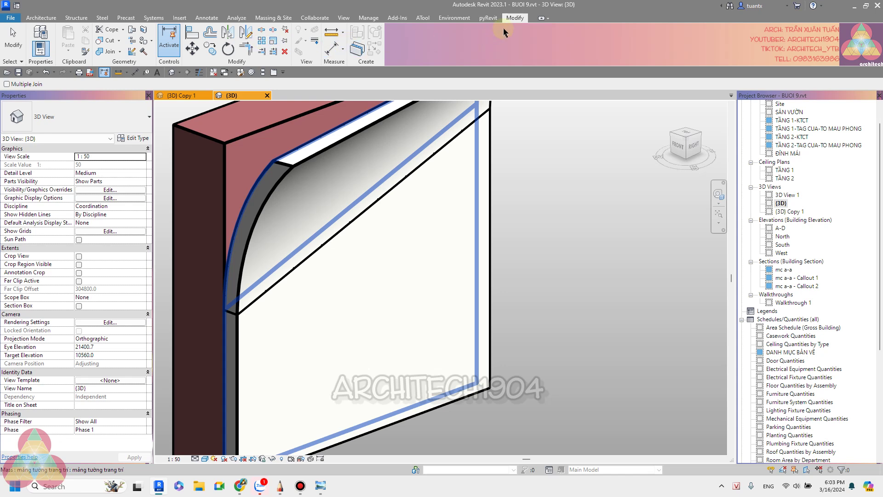
# Apply Linework with <Invisible lines> to the diagonal seam on the curved wall face
pyautogui.click(314, 41)
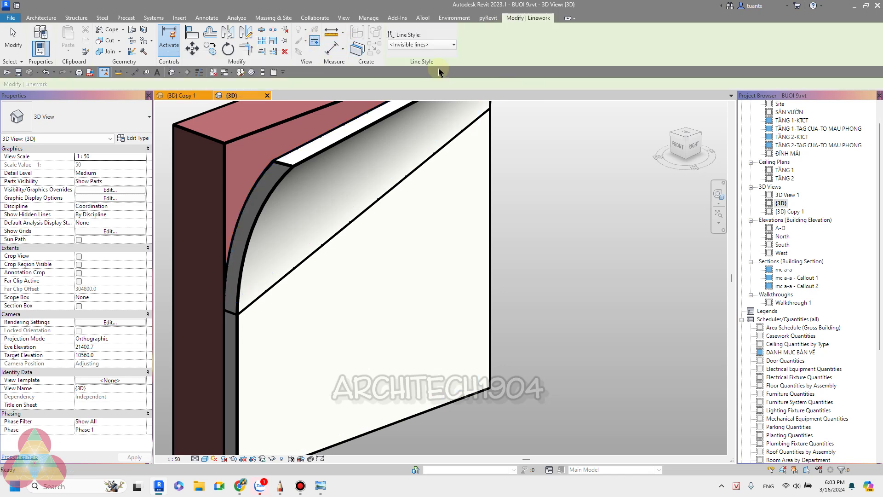
pyautogui.click(439, 44)
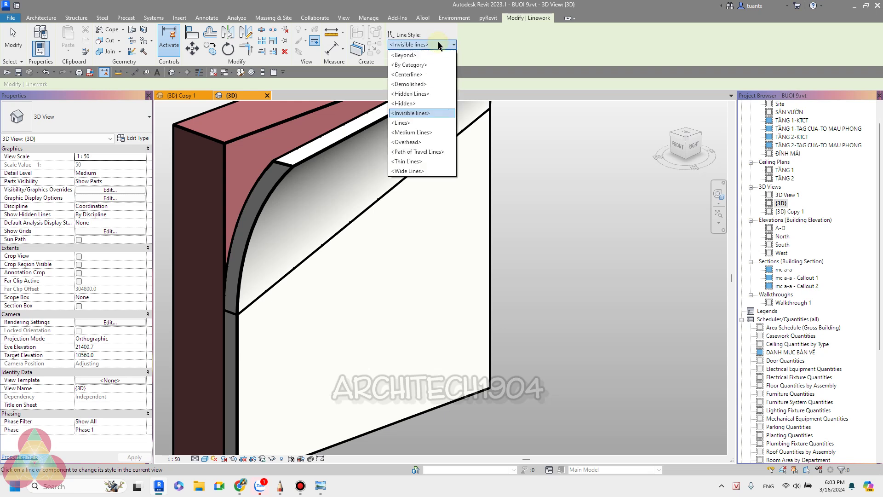
pyautogui.click(414, 114)
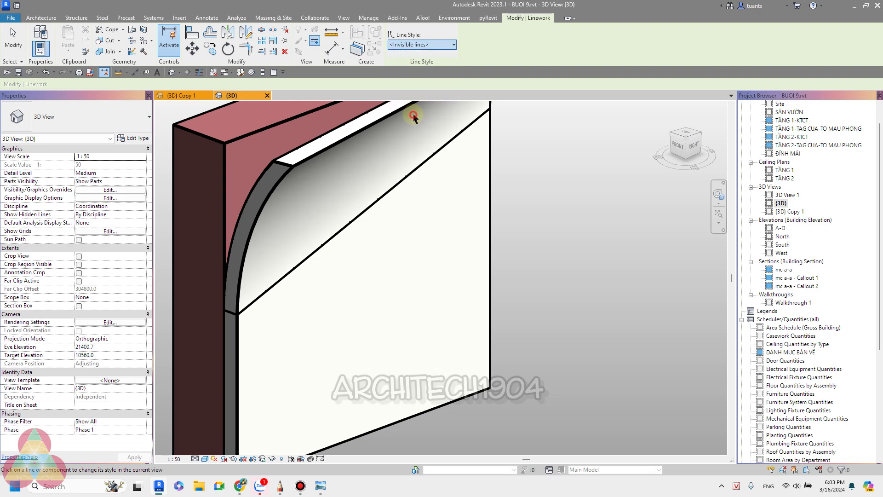
pyautogui.click(394, 190)
pyautogui.scroll(-1, 368, 239)
pyautogui.scroll(-1, 271, 309)
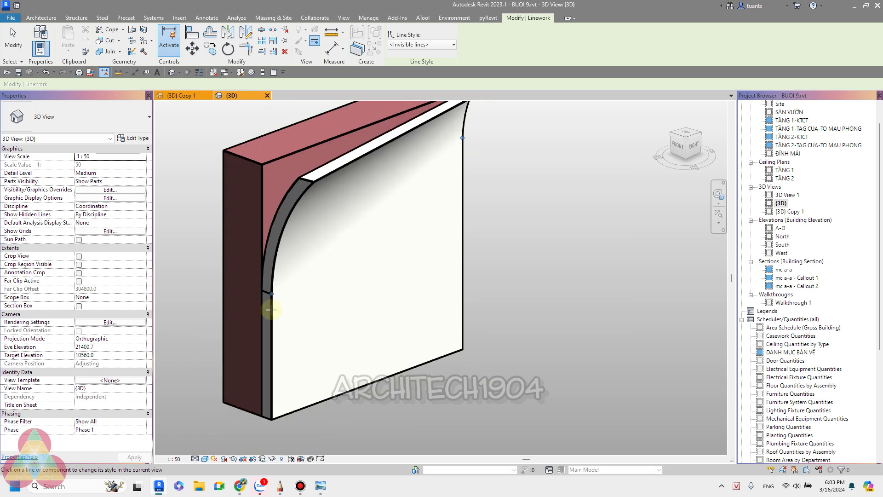
pyautogui.scroll(3, 271, 309)
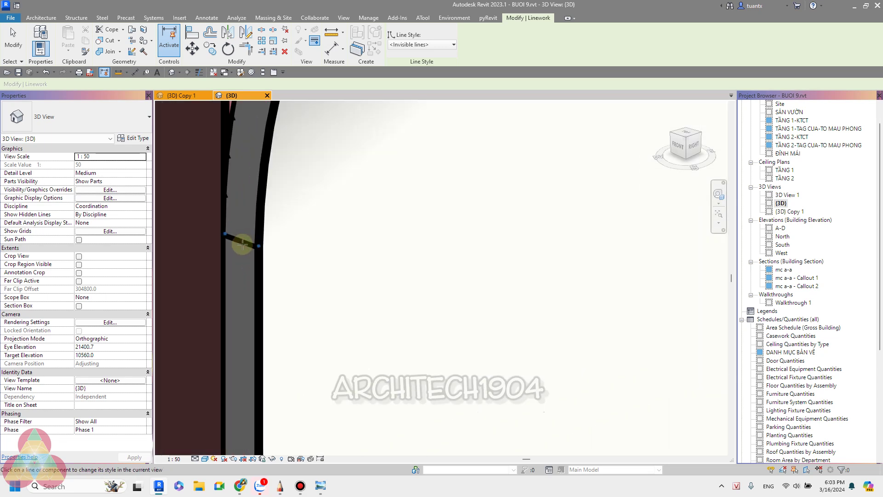
pyautogui.scroll(-3, 446, 233)
pyautogui.scroll(-2, 456, 258)
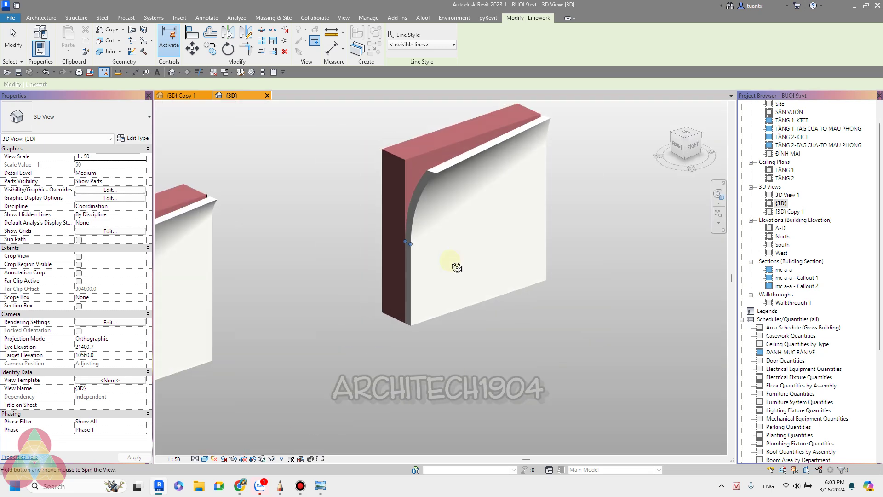
# Orbit to the back of the walls and return to the front-right view
pyautogui.keyDown('shift'); pyautogui.moveTo(457, 267); pyautogui.dragTo(326, 260, button='middle'); pyautogui.keyUp('shift')
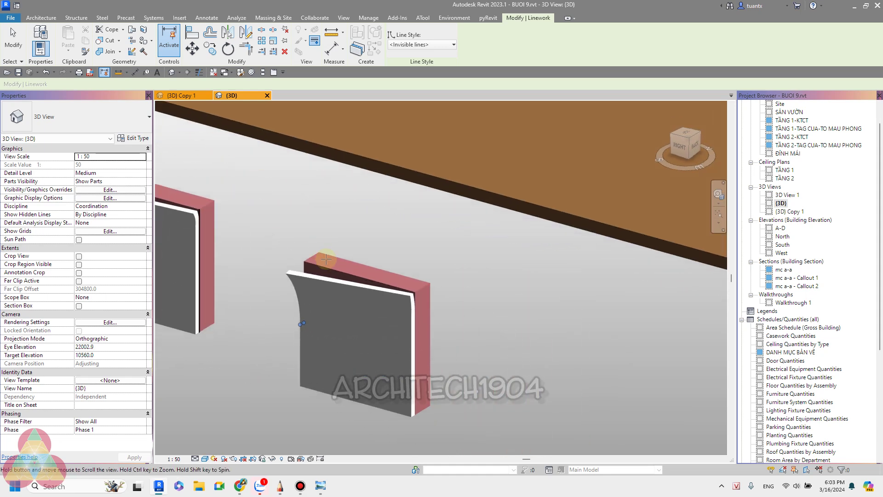
pyautogui.scroll(2, 420, 309)
pyautogui.scroll(3, 443, 300)
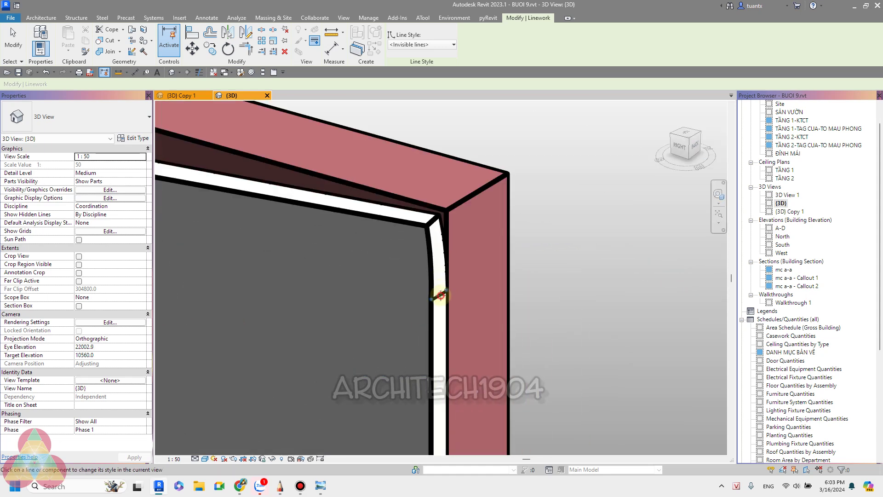
pyautogui.scroll(-4, 460, 292)
pyautogui.scroll(-2, 529, 328)
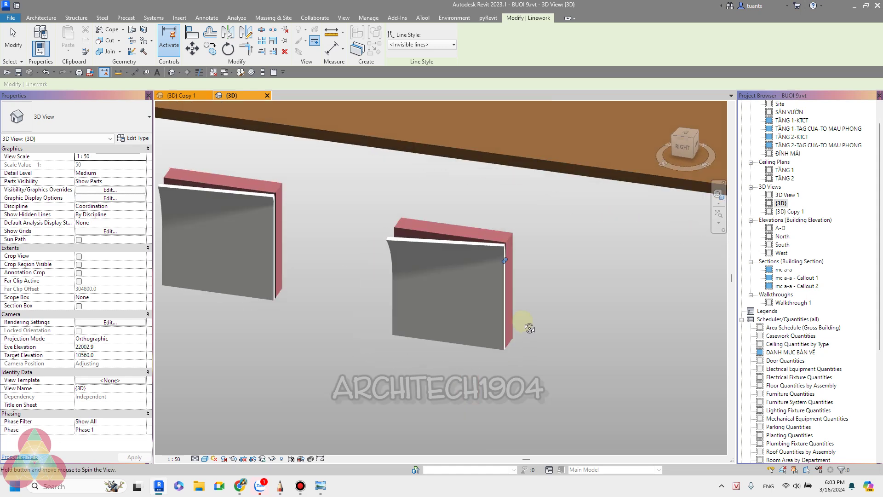
pyautogui.keyDown('shift'); pyautogui.moveTo(529, 328); pyautogui.dragTo(526, 276, button='middle'); pyautogui.keyUp('shift')
pyautogui.scroll(3, 298, 205)
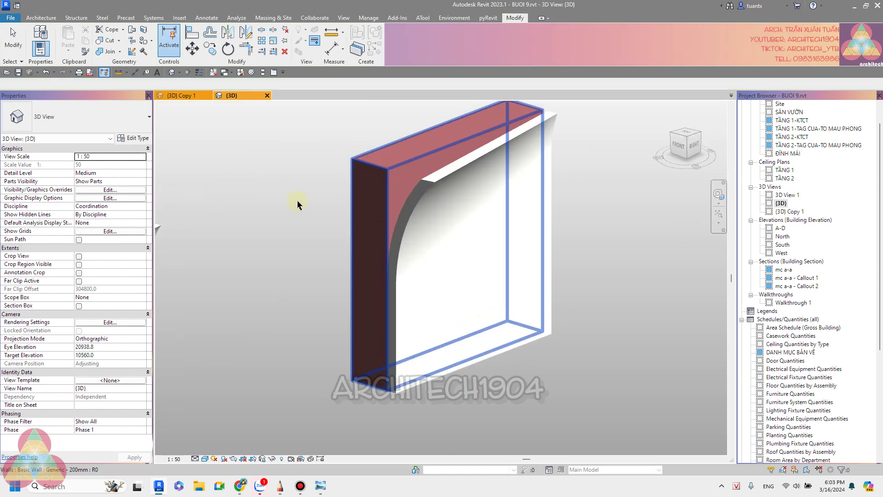
pyautogui.scroll(-2, 350, 226)
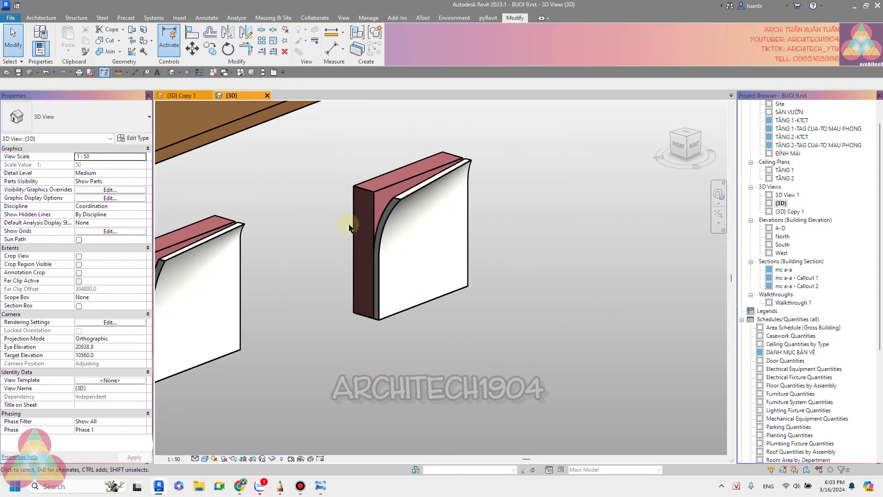
pyautogui.scroll(2, 343, 240)
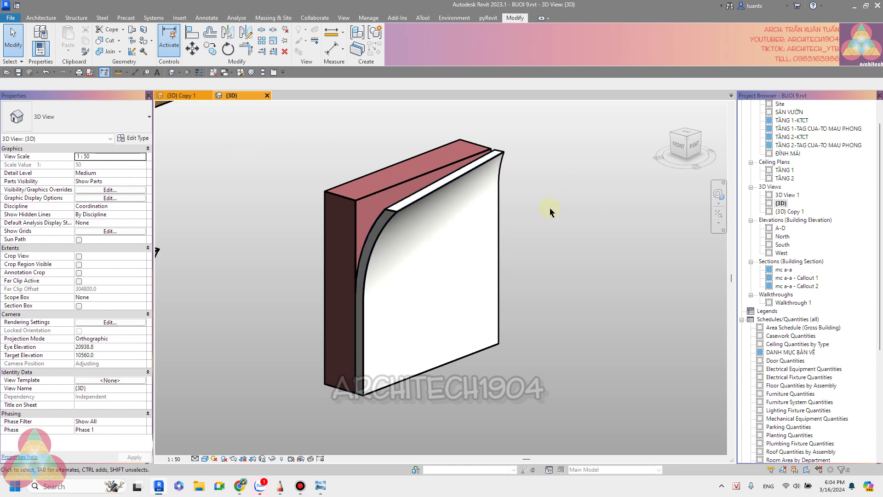
pyautogui.scroll(-2, 550, 212)
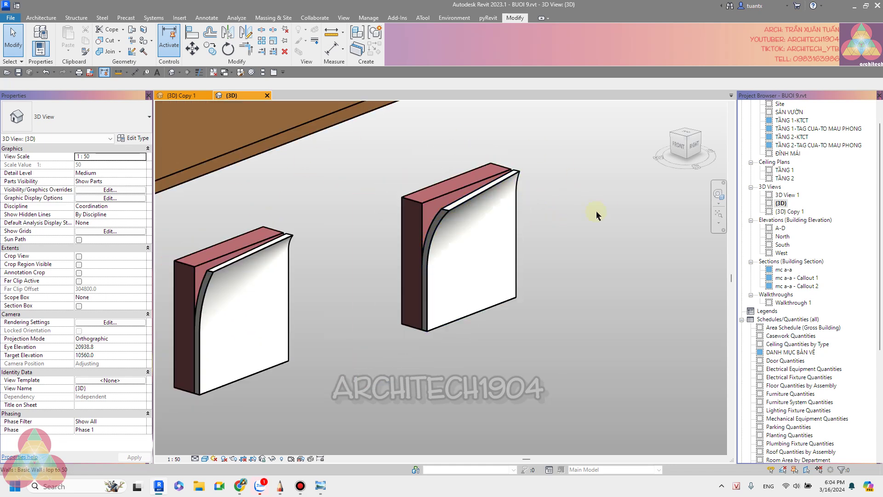